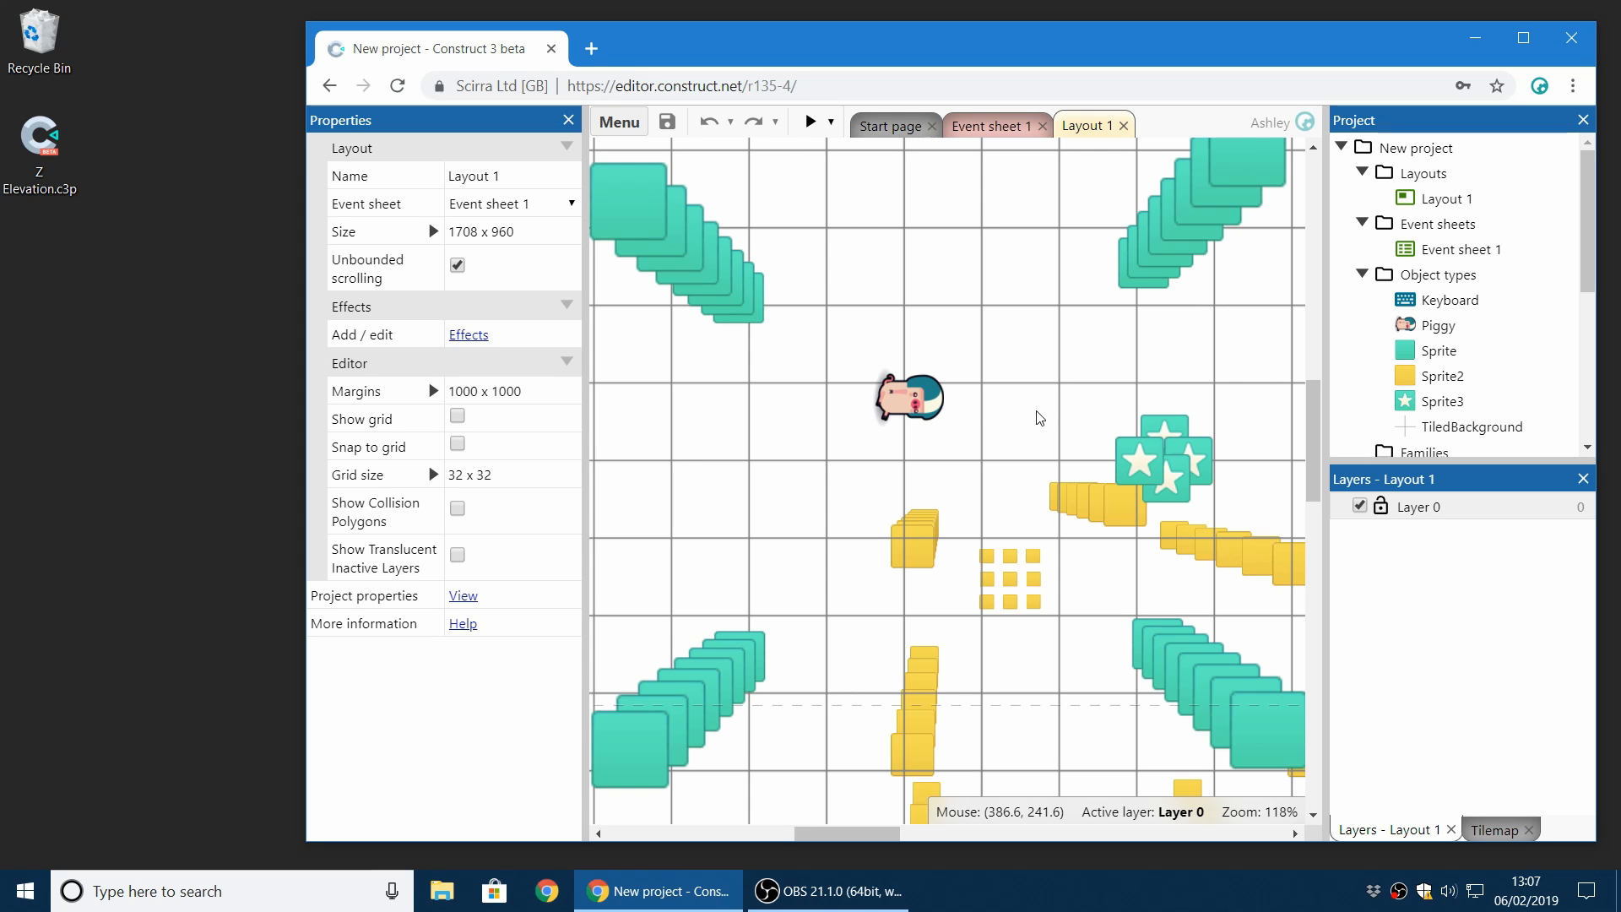
Step: Examine the Z-elevated sprite stacks around the Piggy in Layout 1 from different view positions
middle_drag(1060, 381, 1132, 257)
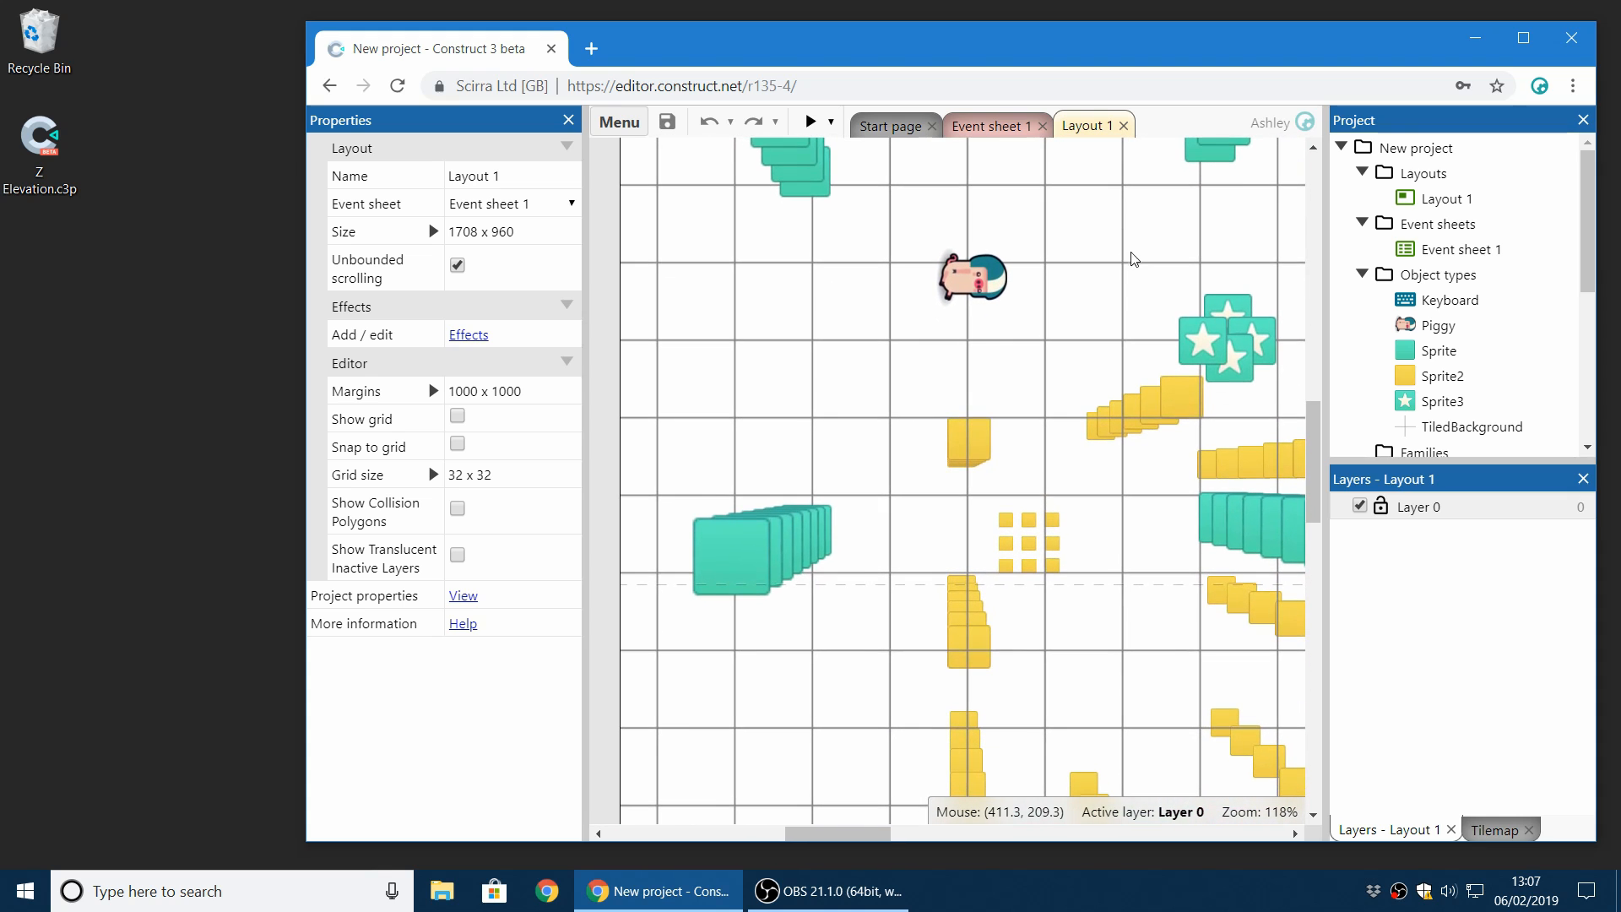
middle_drag(1126, 491, 1108, 644)
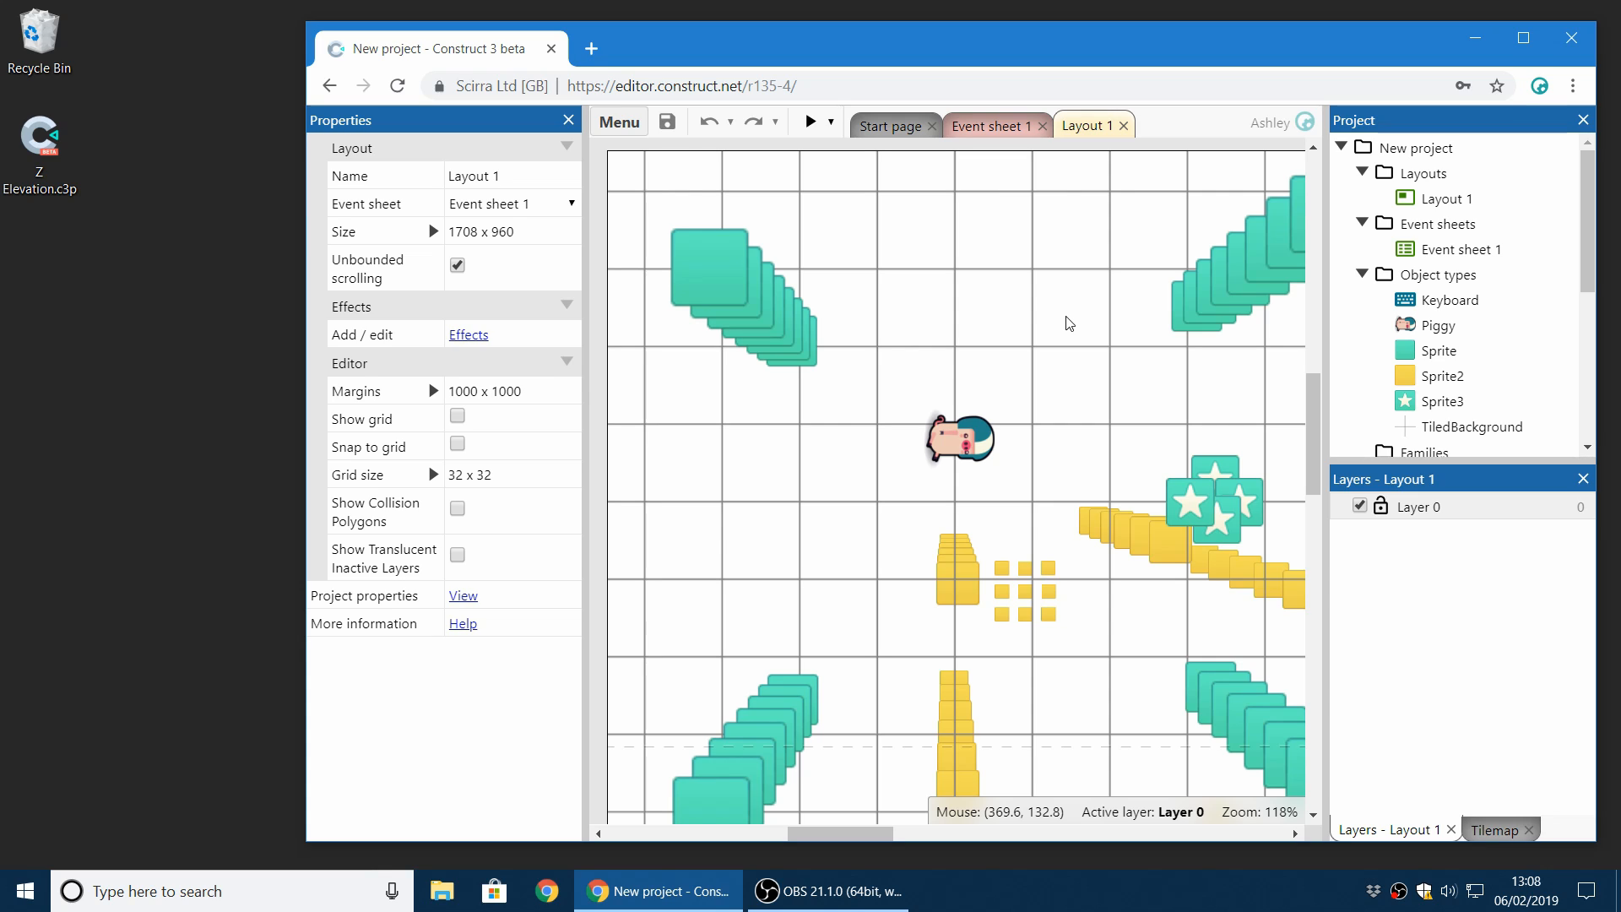
scroll(1068, 338, down, 5)
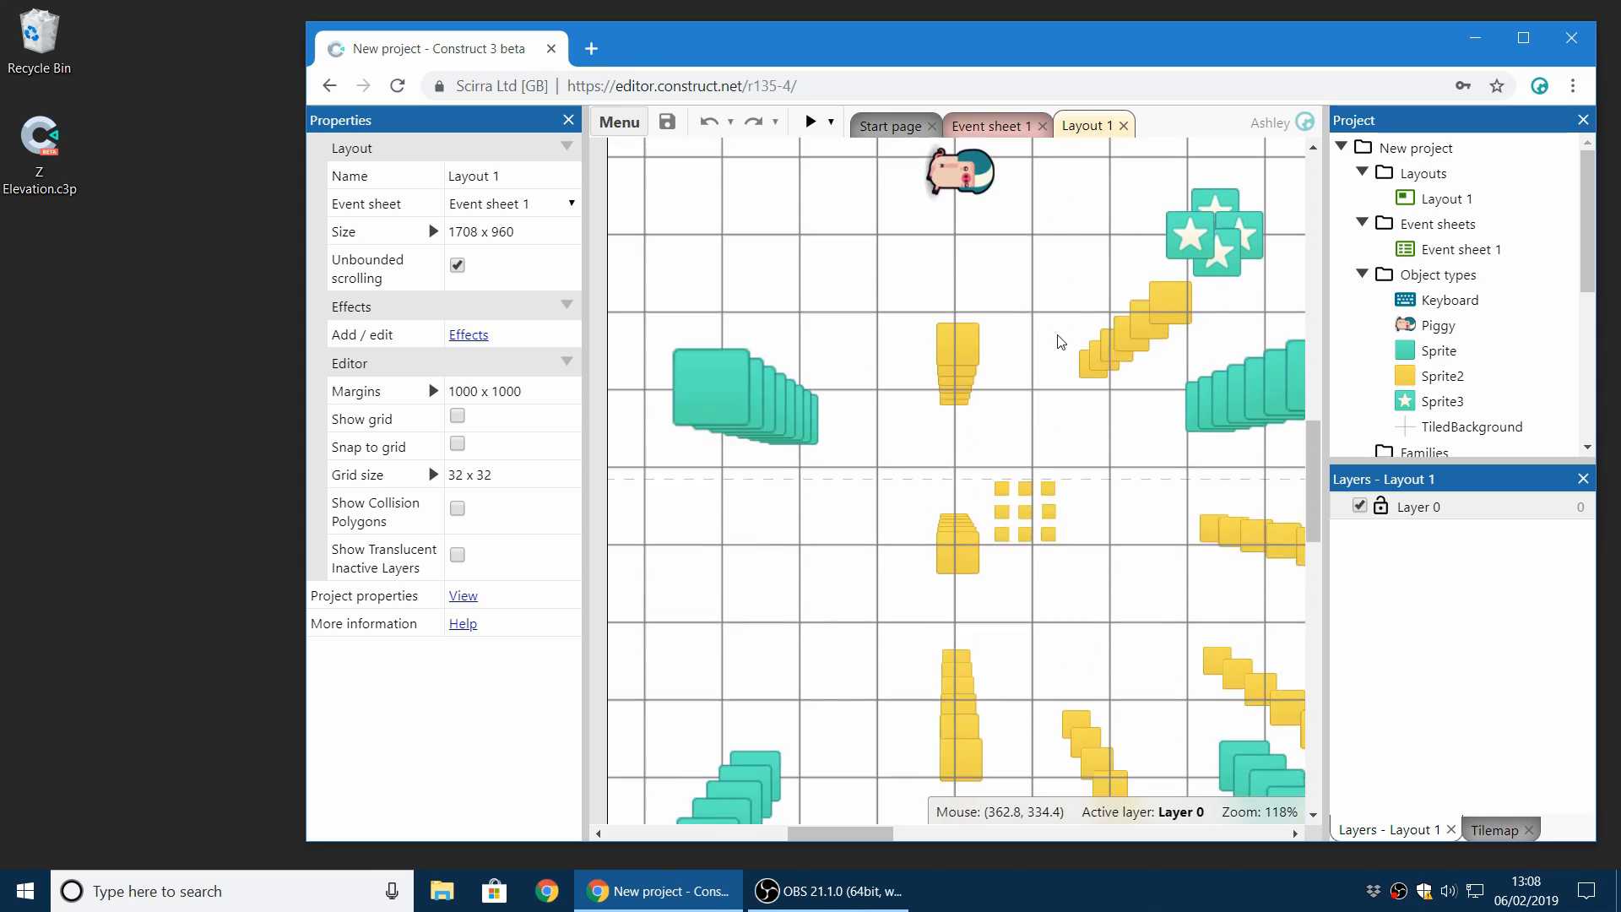
scroll(1093, 505, up, 5)
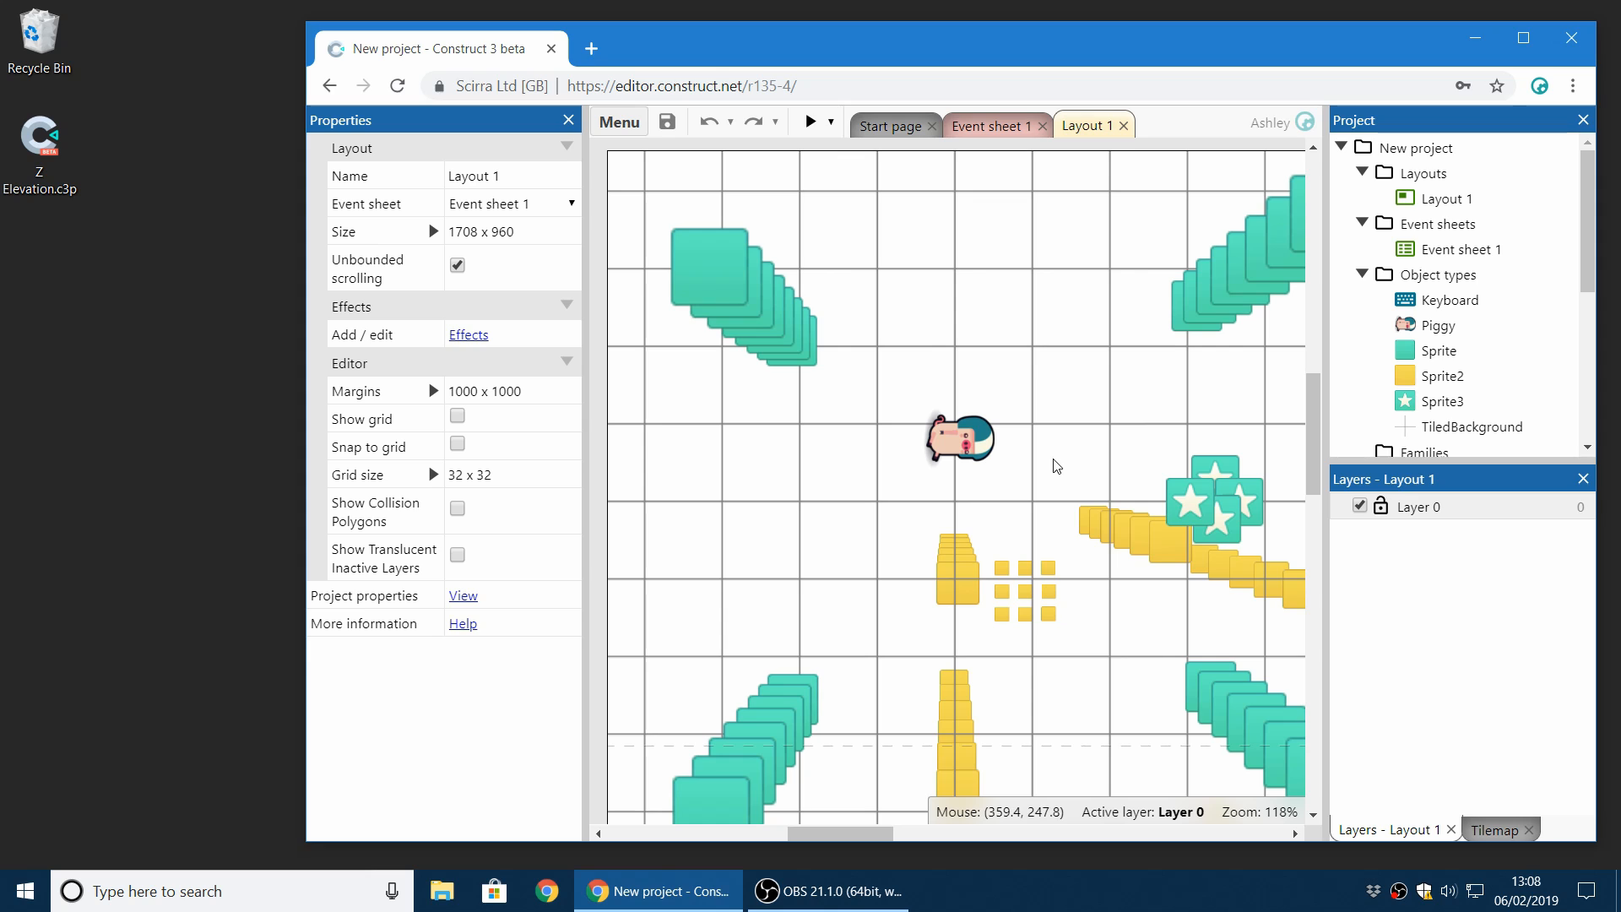
Step: Close the currently open project and return to the start page
right_click(1435, 150)
click(1346, 376)
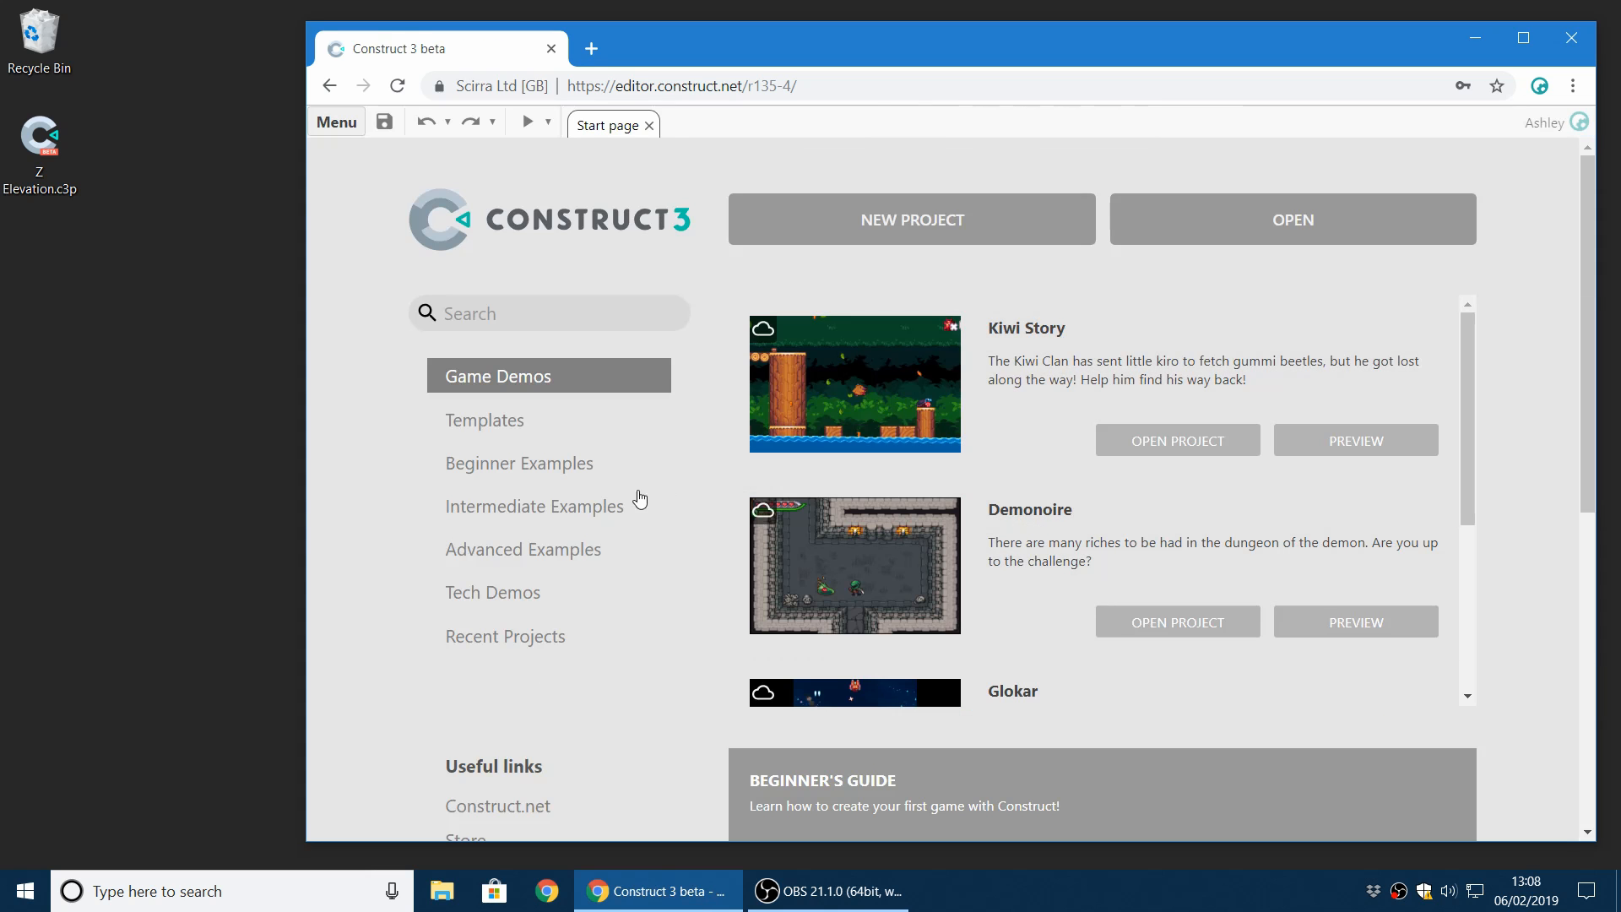
Step: Find the Monk fight project among the Templates and launch its preview
click(588, 434)
scroll(1037, 447, down, 15)
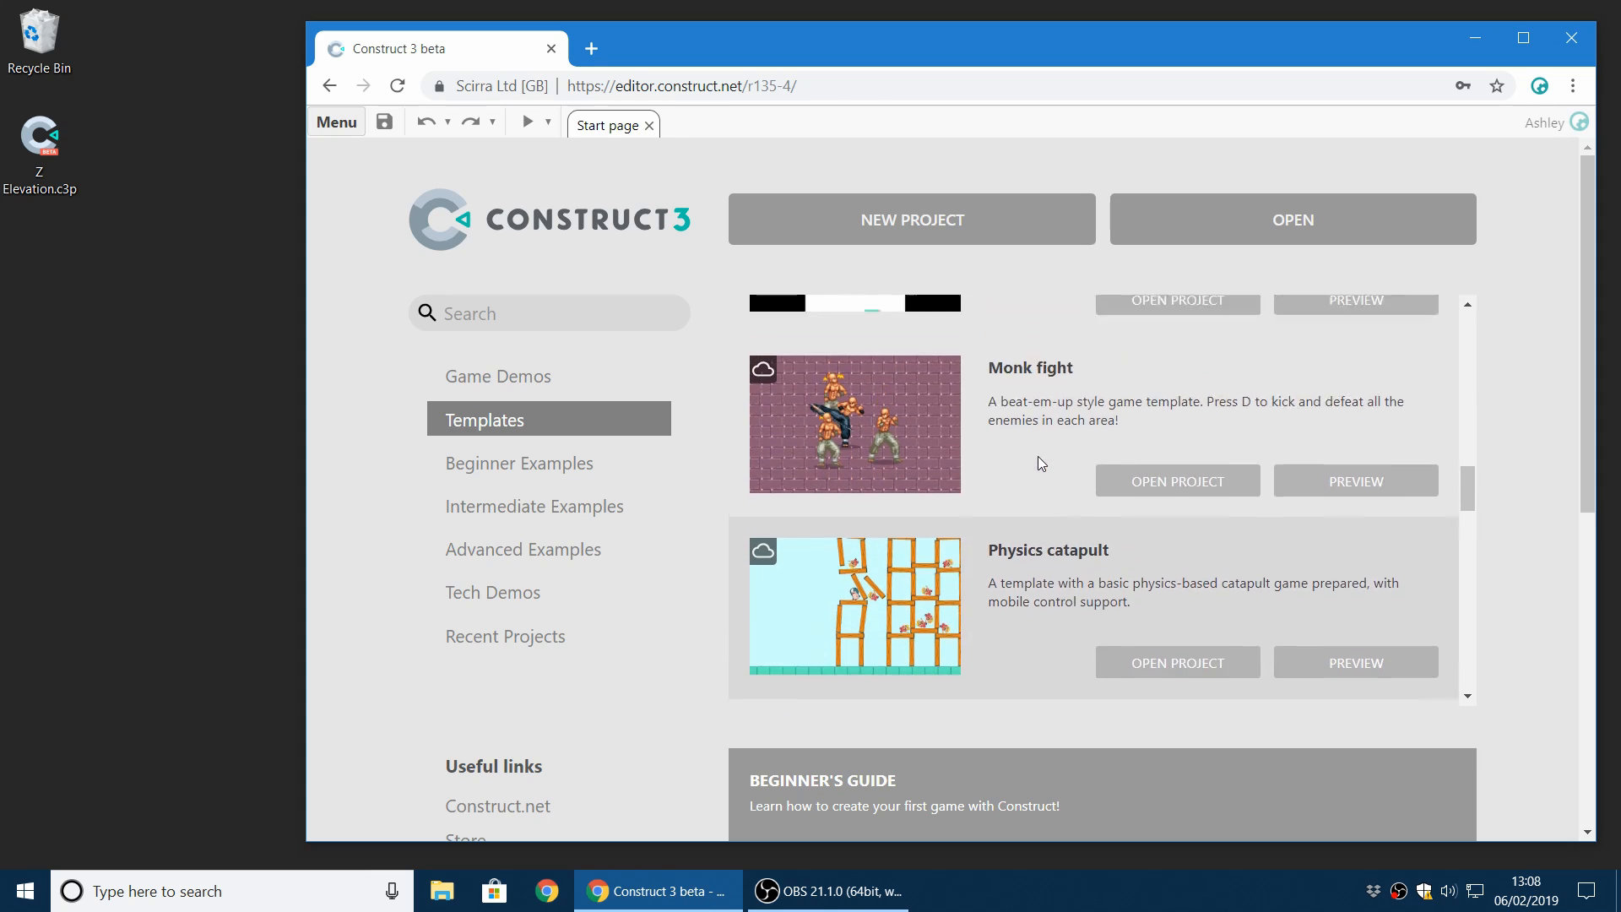
scroll(1038, 459, up, 1)
click(1190, 511)
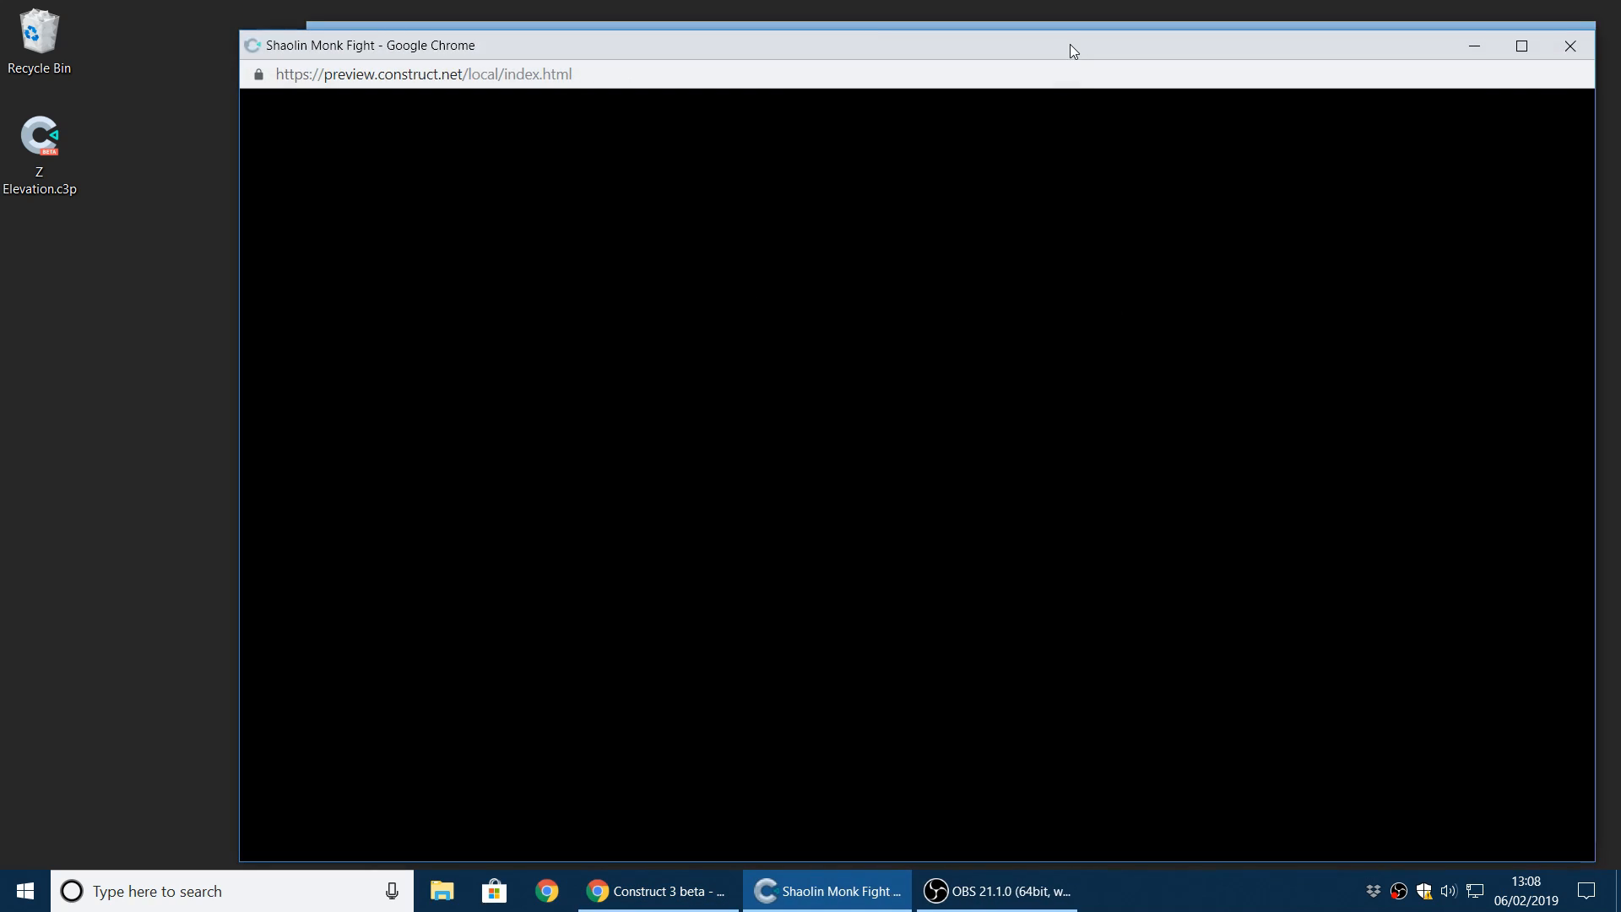
drag(1070, 51, 1063, 43)
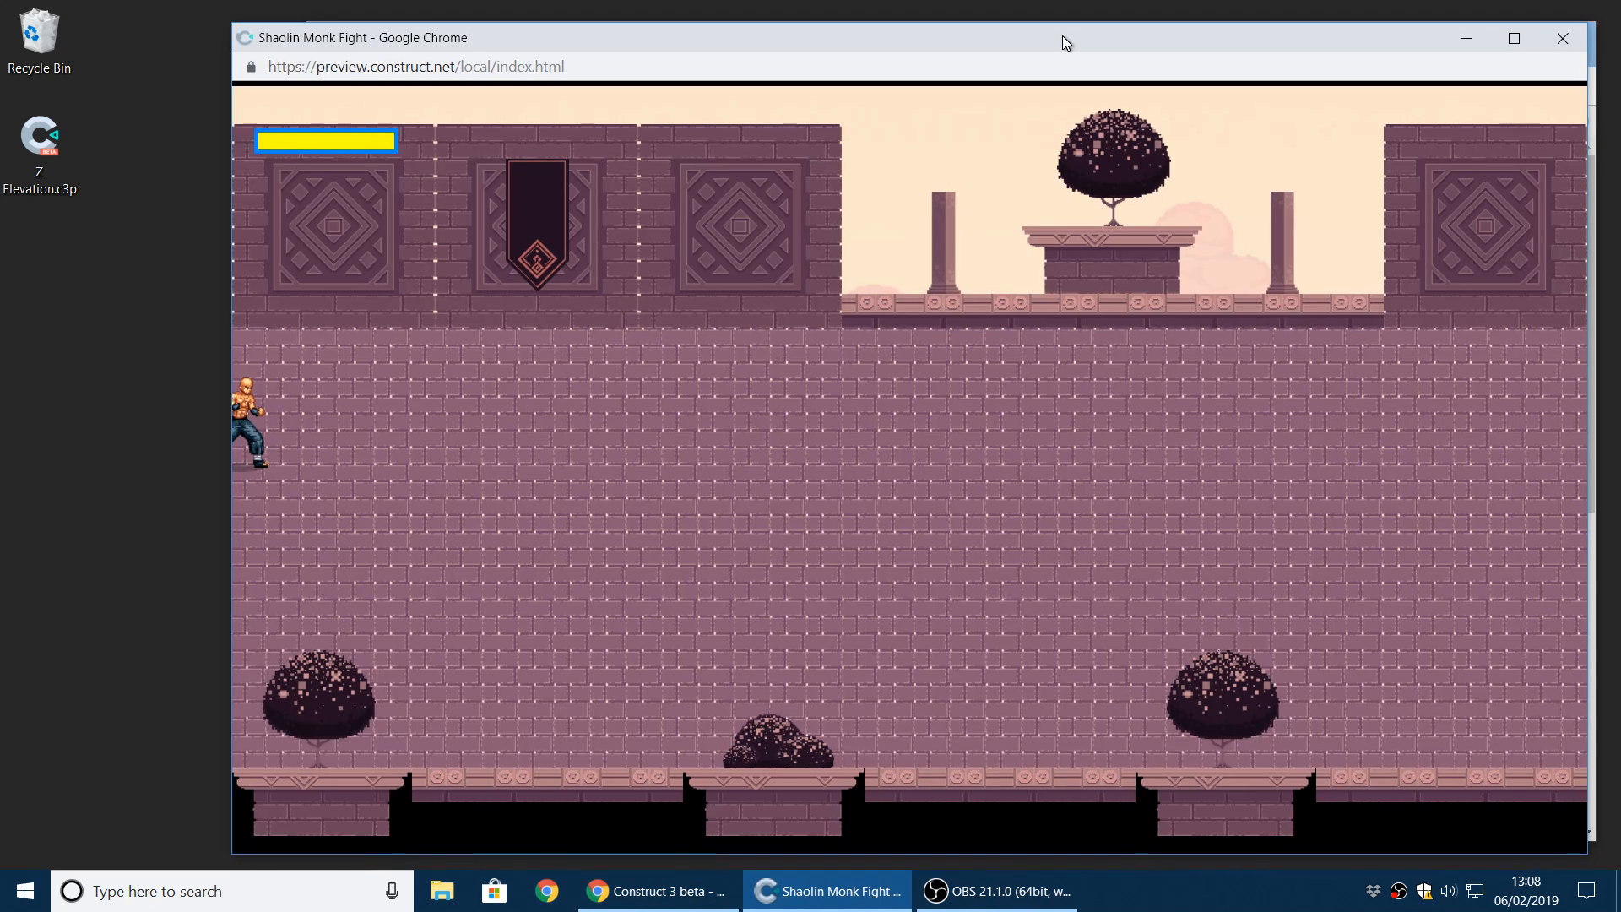
Step: Play-test the Monk fight preview by running the fighter around the area and attacking the enemies, and close the preview window
key(Right)
key(Down)
key(Left)
key(Up)
key(Right)
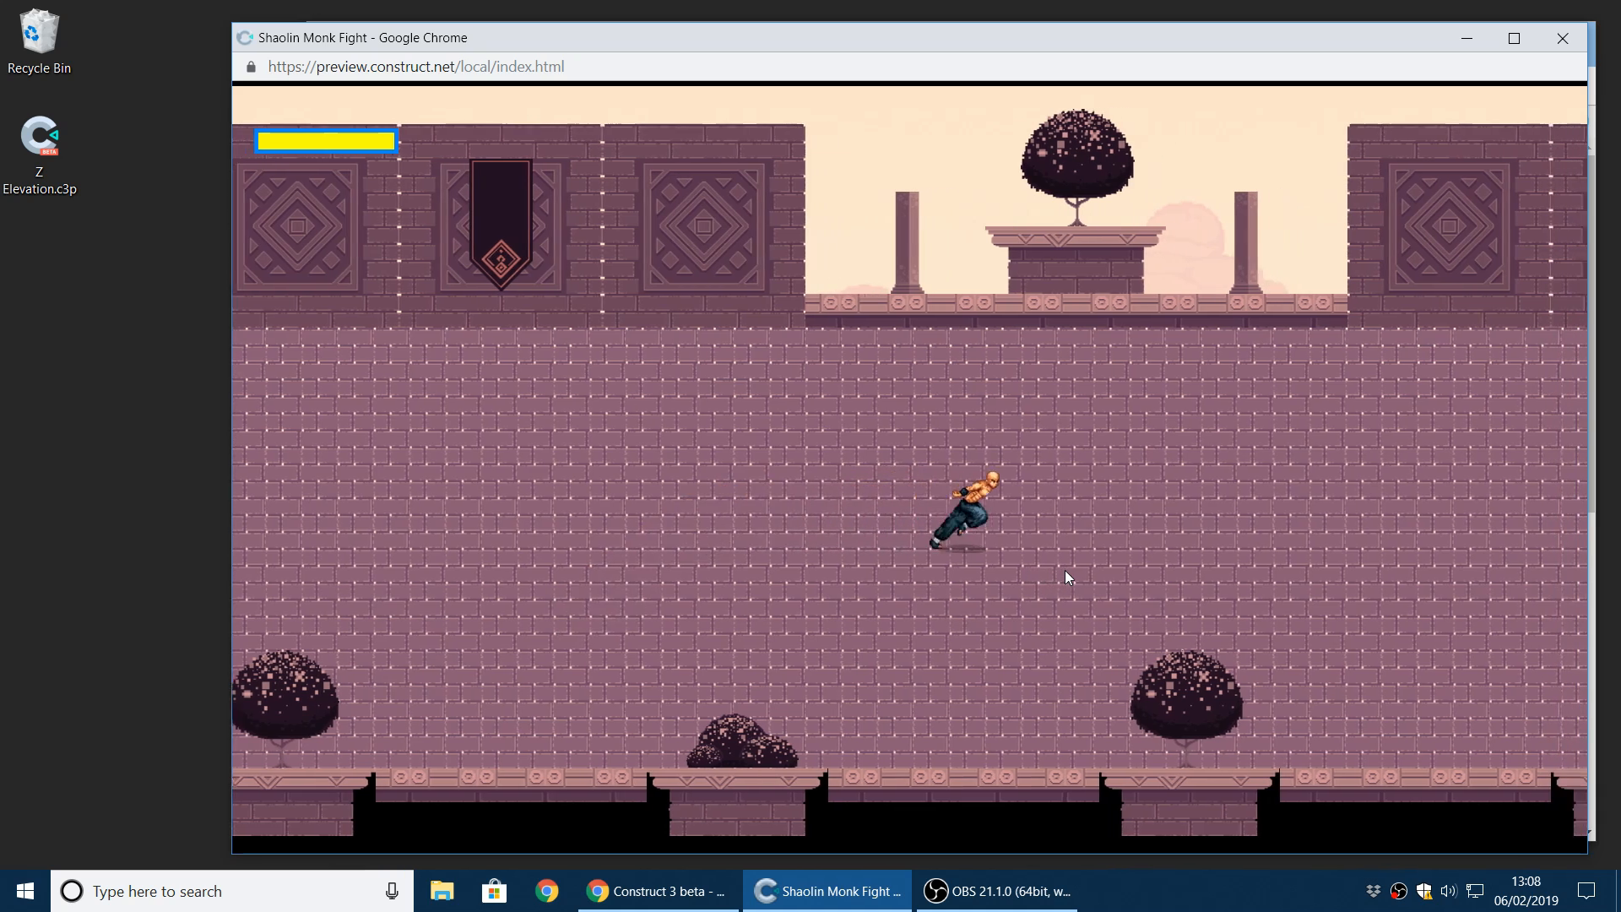
key(Left)
key(Down)
key(Right)
key(space)
key(space)
key(Left)
key(space)
key(space)
key(space)
key(Right)
key(space)
key(space)
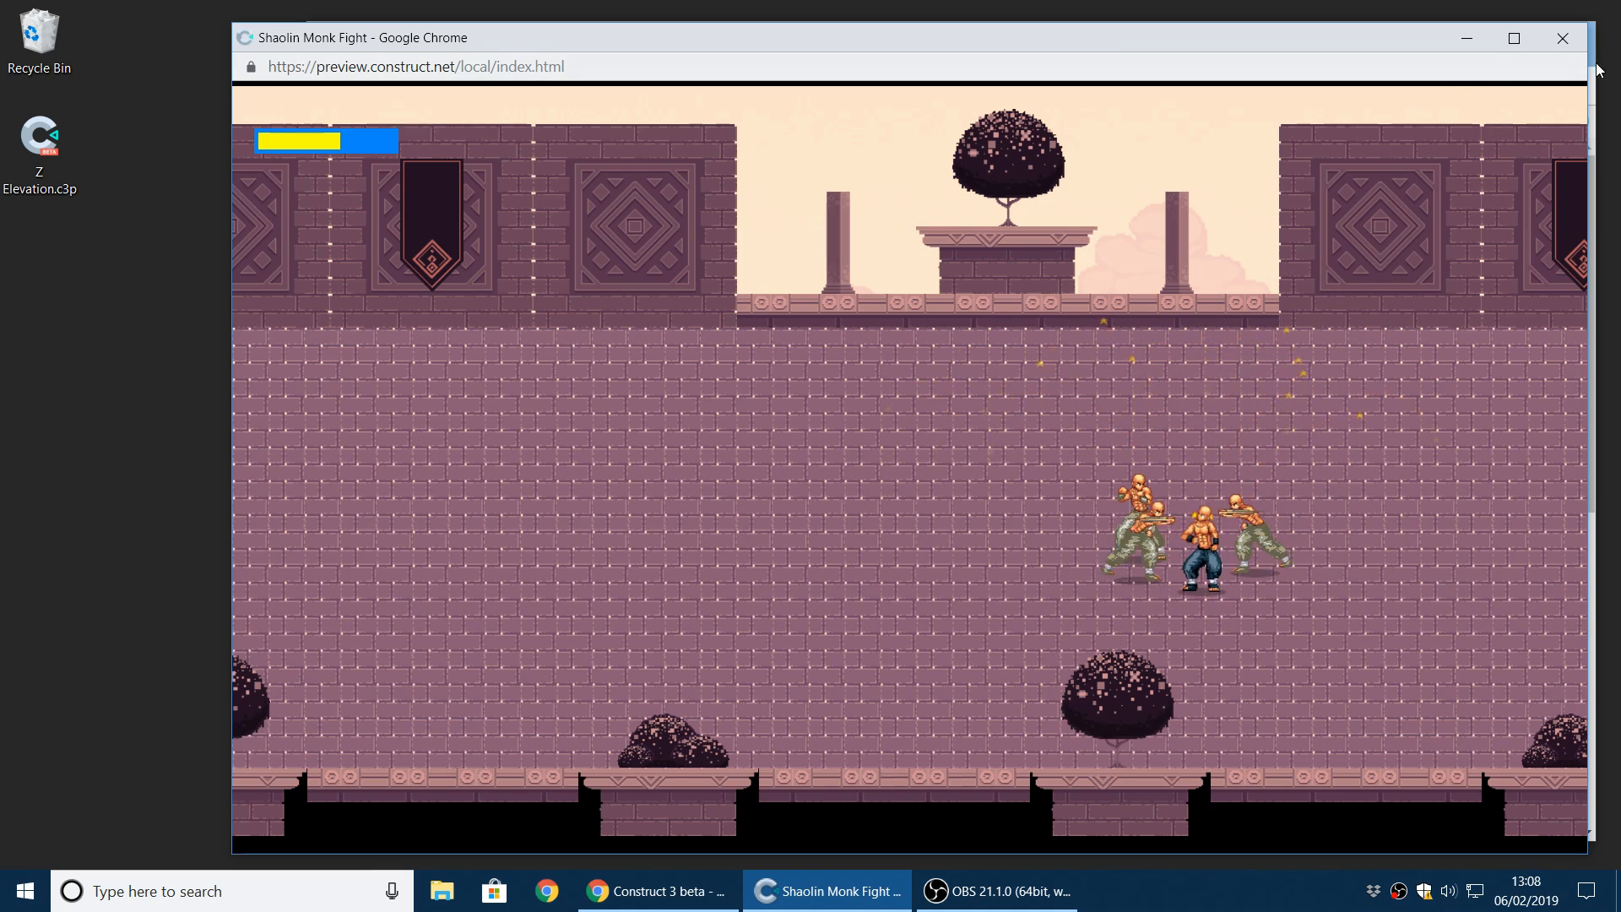
click(1562, 38)
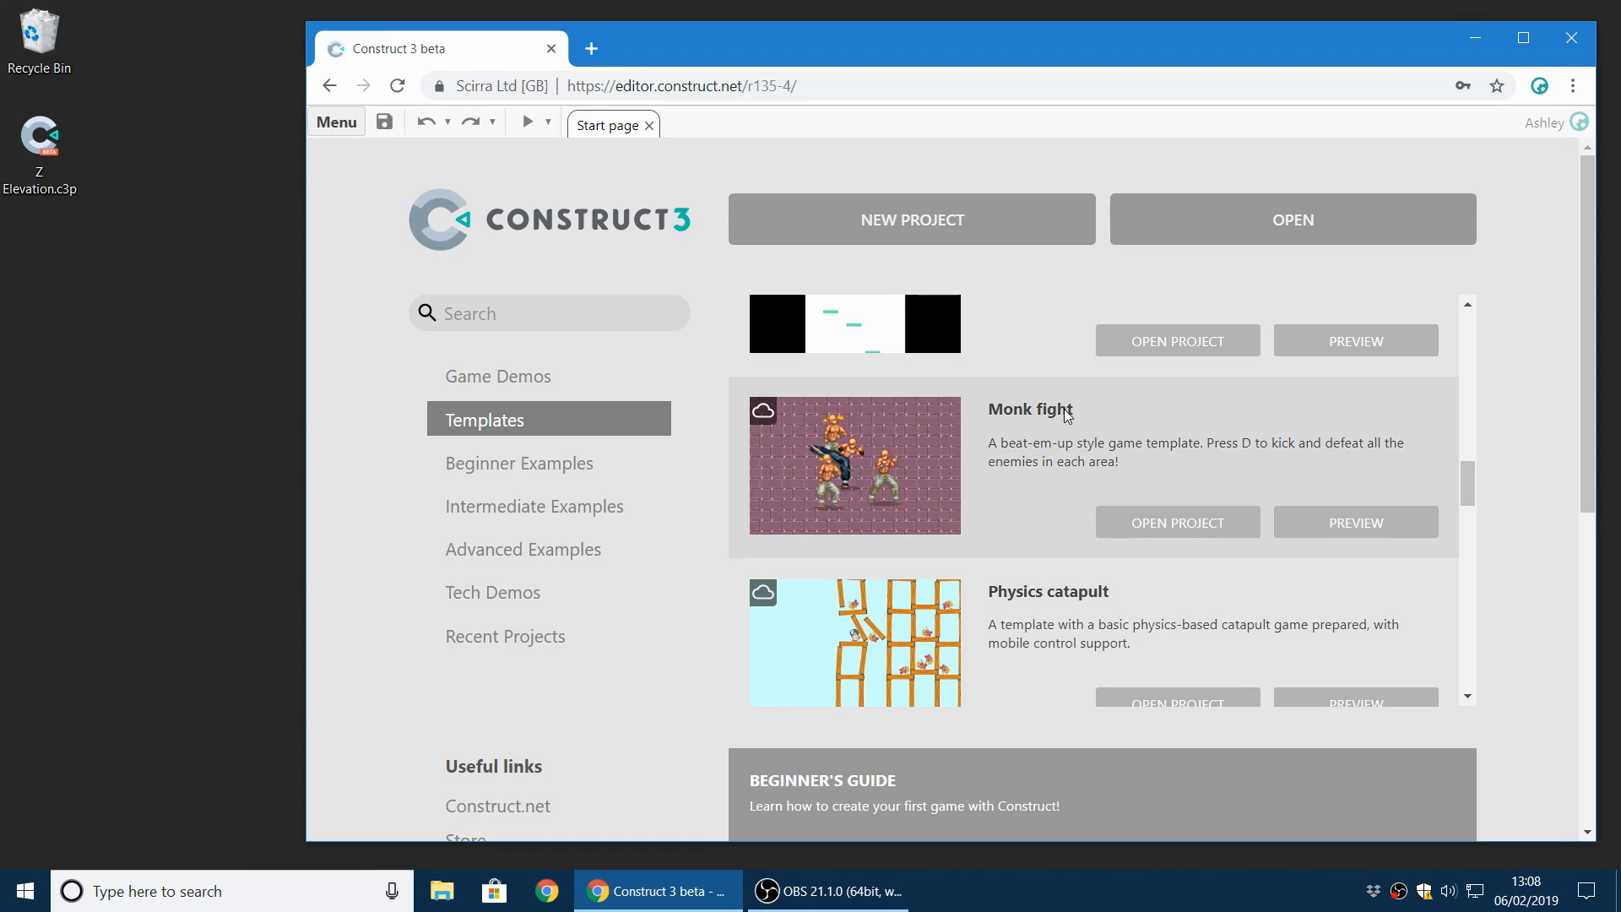
Step: Find the Procedural terrain generation project among the Advanced Examples and launch its preview
click(549, 550)
scroll(1021, 468, down, 1)
scroll(1099, 437, down, 15)
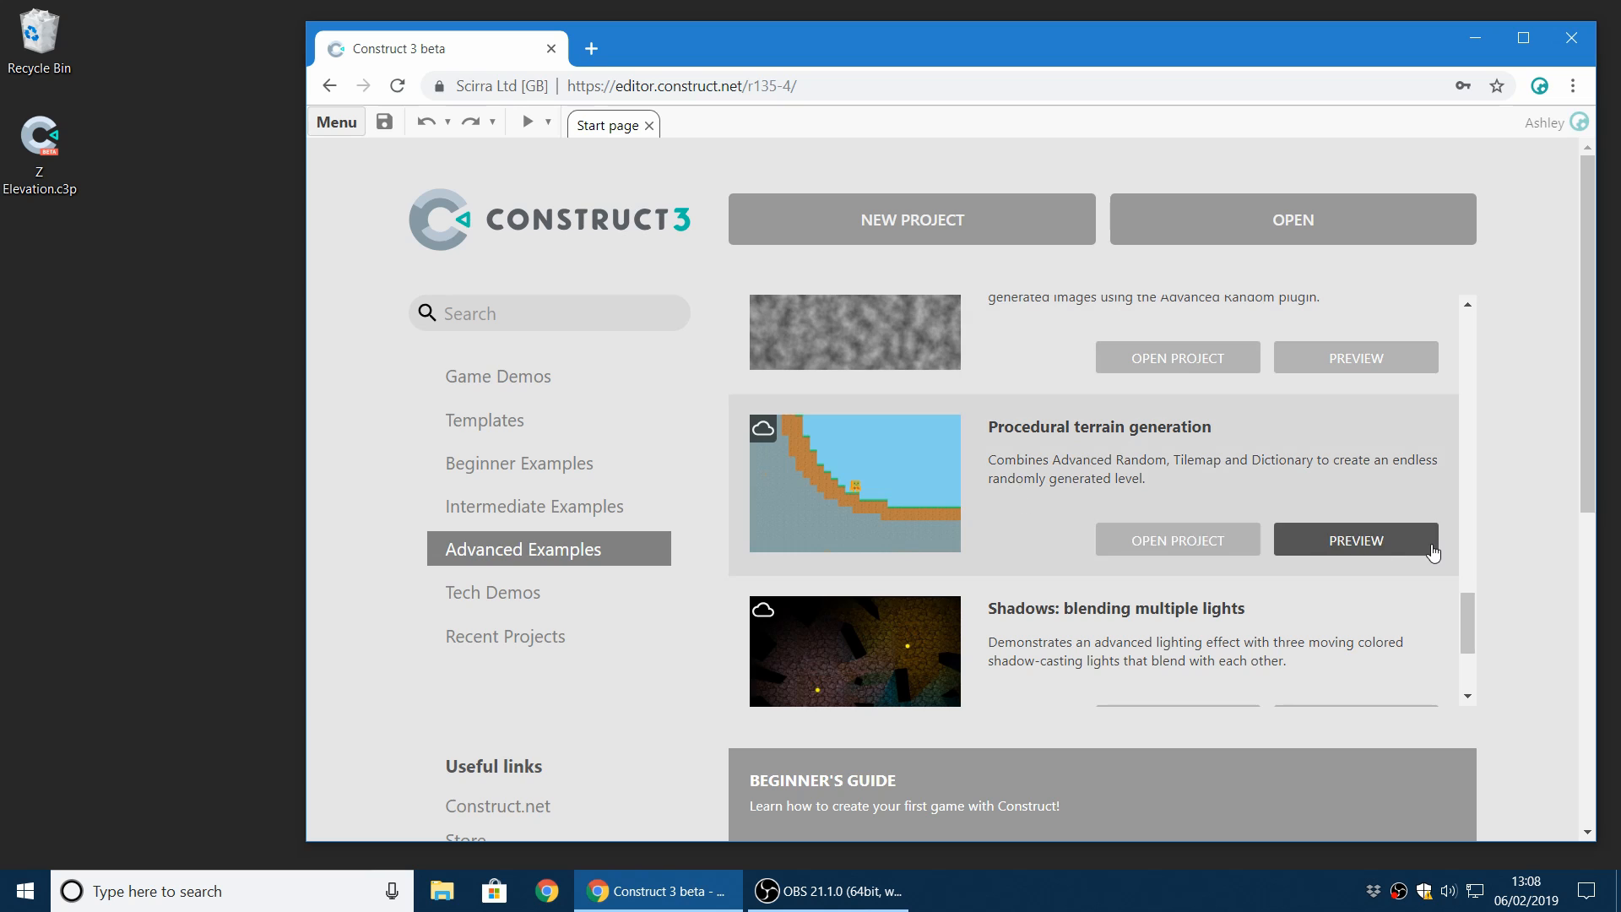
click(1385, 537)
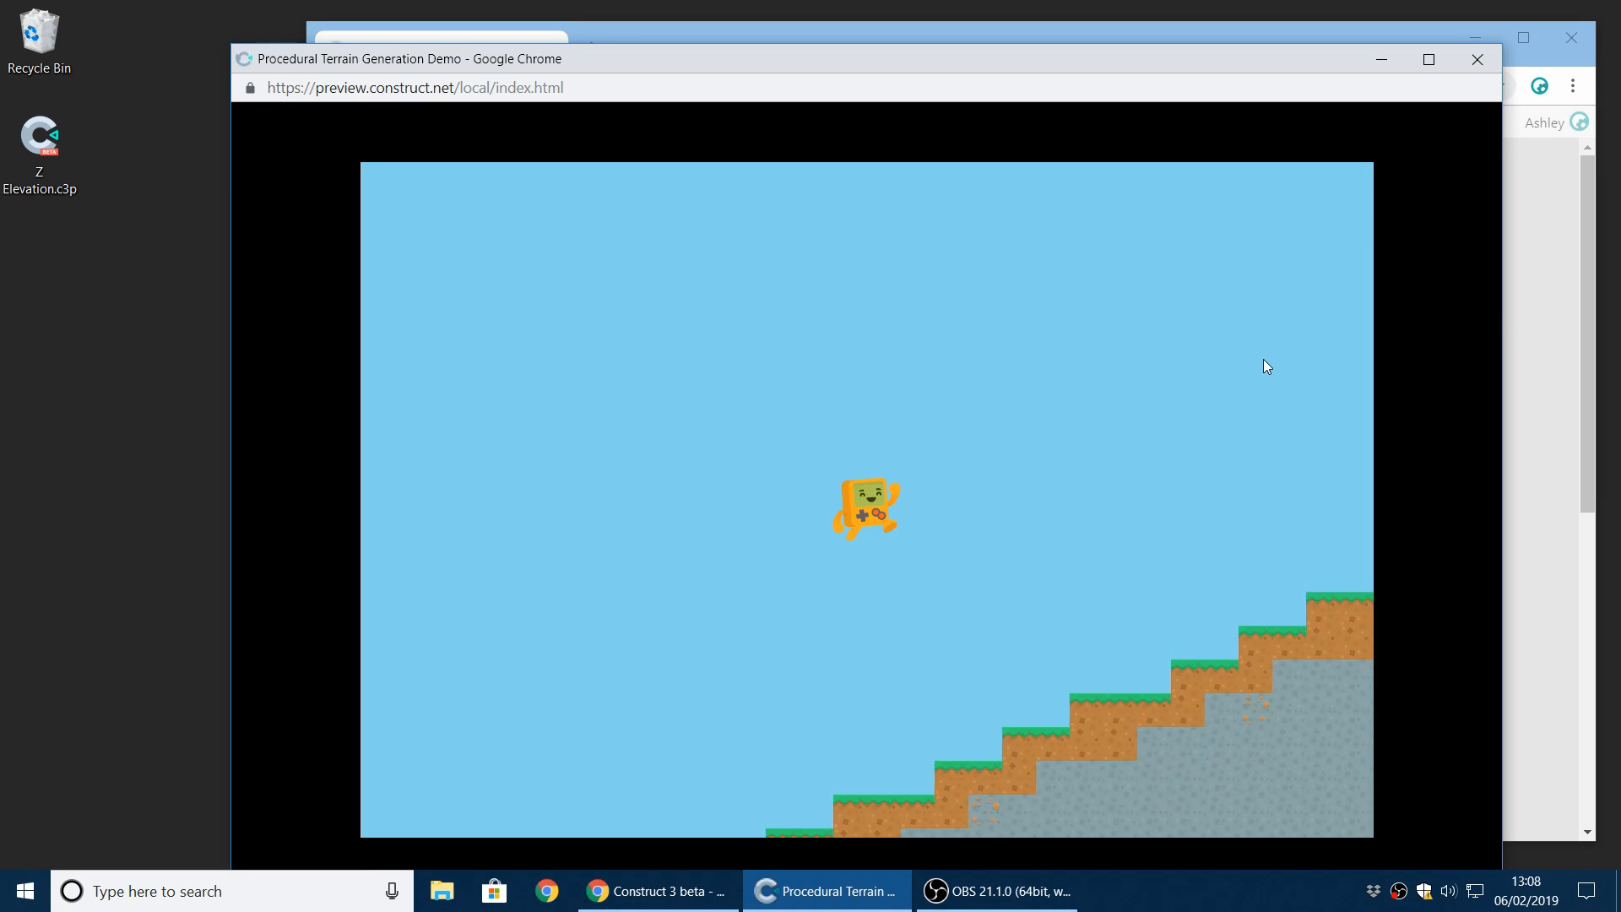
Step: Play-test the procedural terrain preview by running and jumping across the generated level, and close the preview window
key(Right)
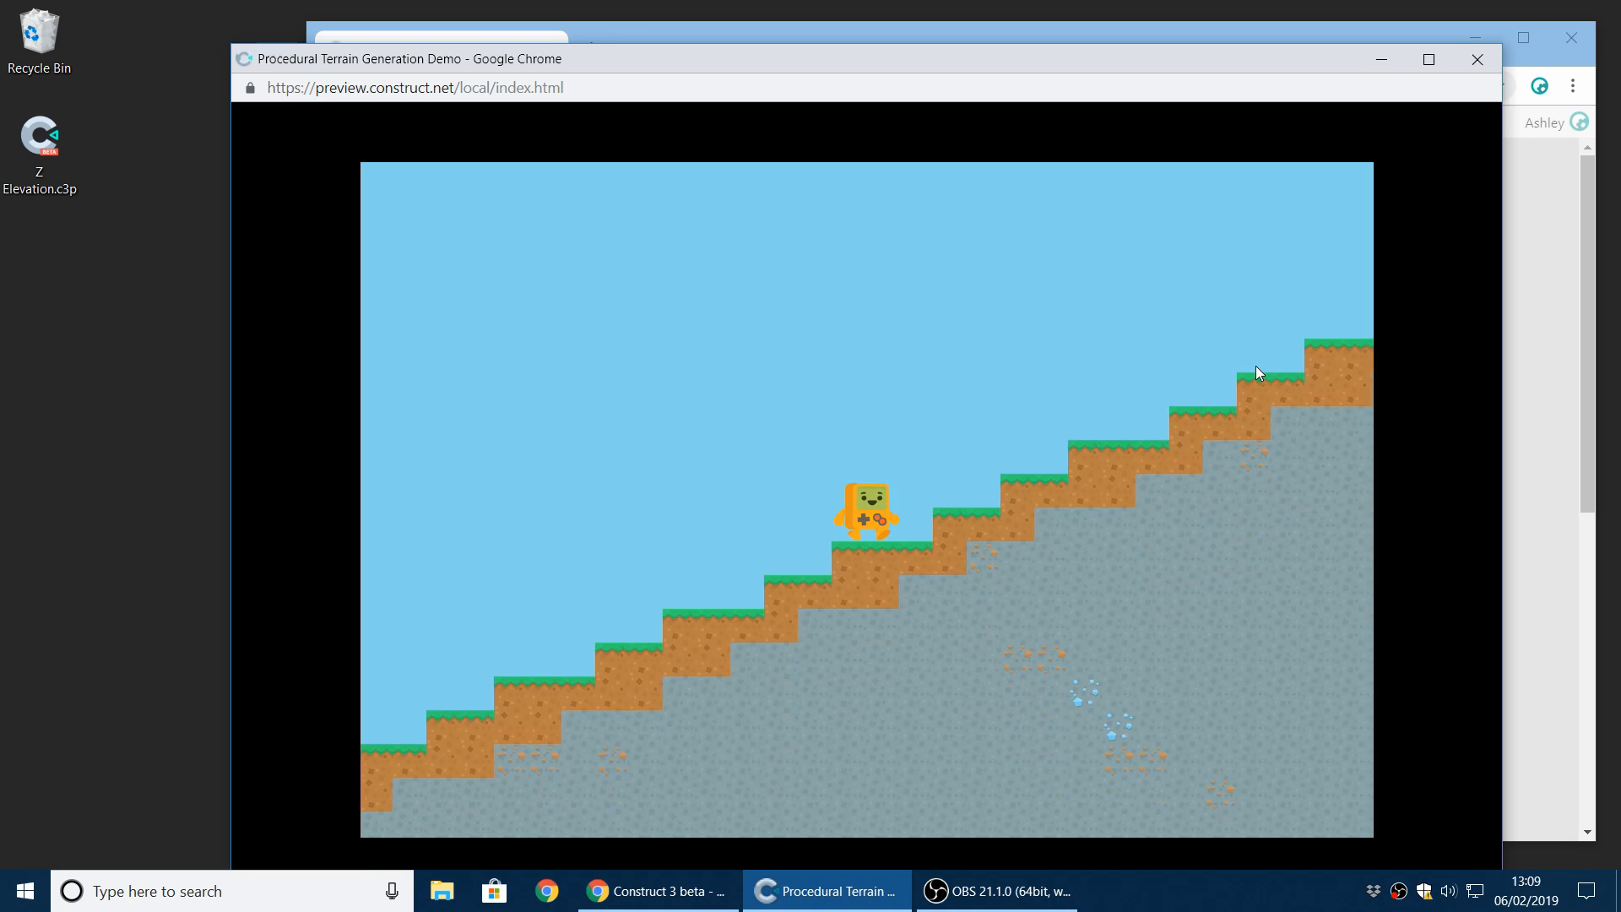
key(Up)
key(Up)
key(Up)
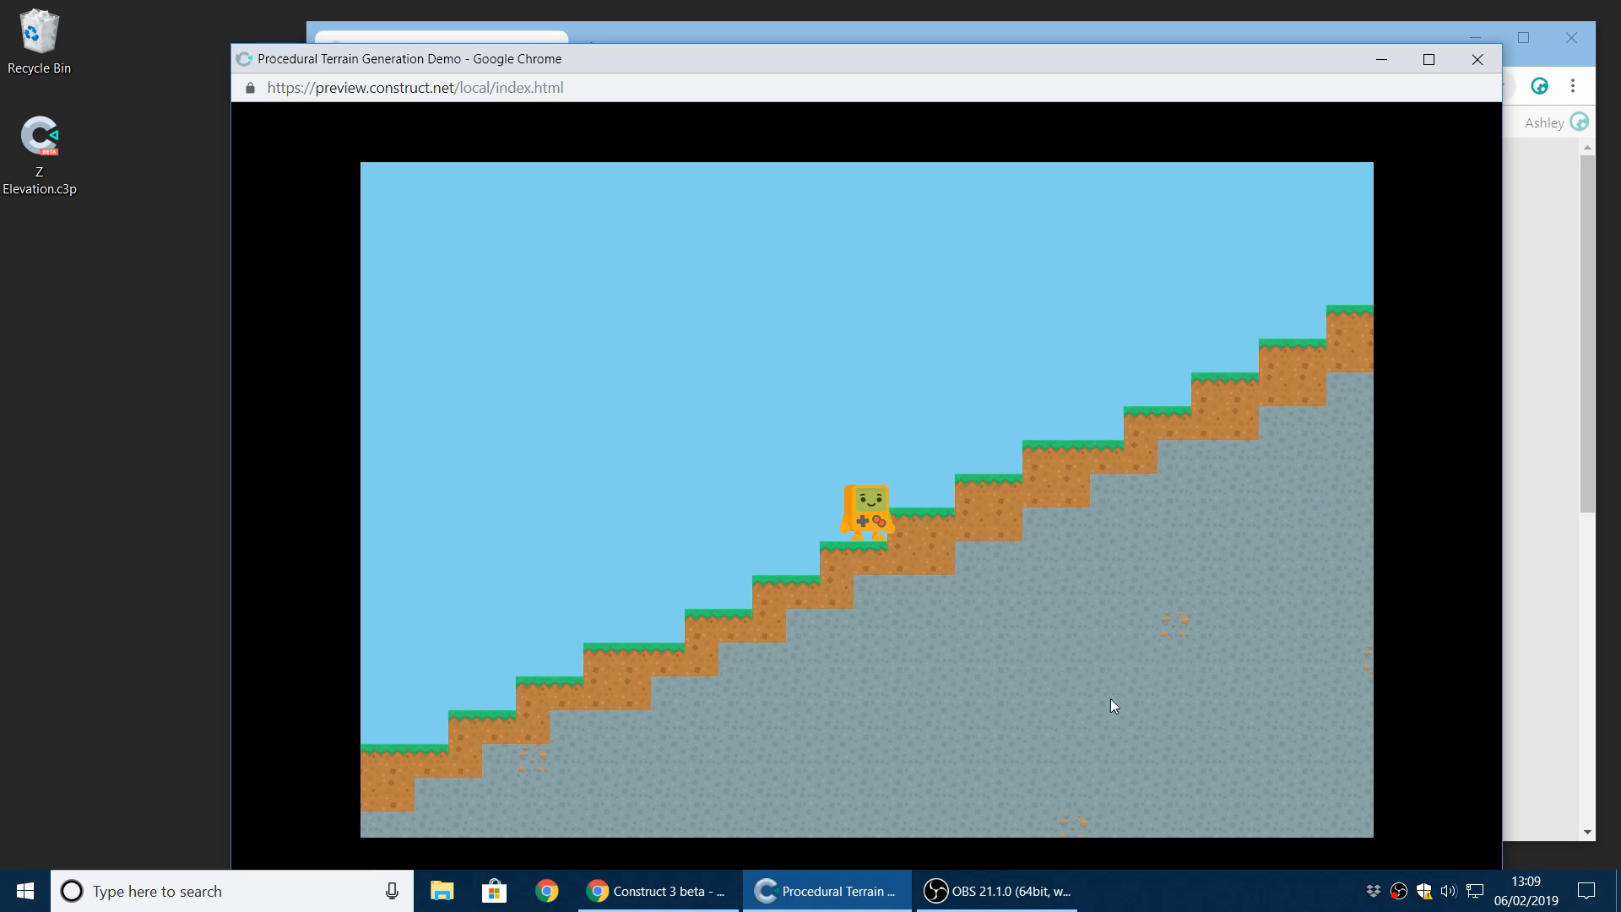
key(Right)
key(Up)
key(Up)
key(Up)
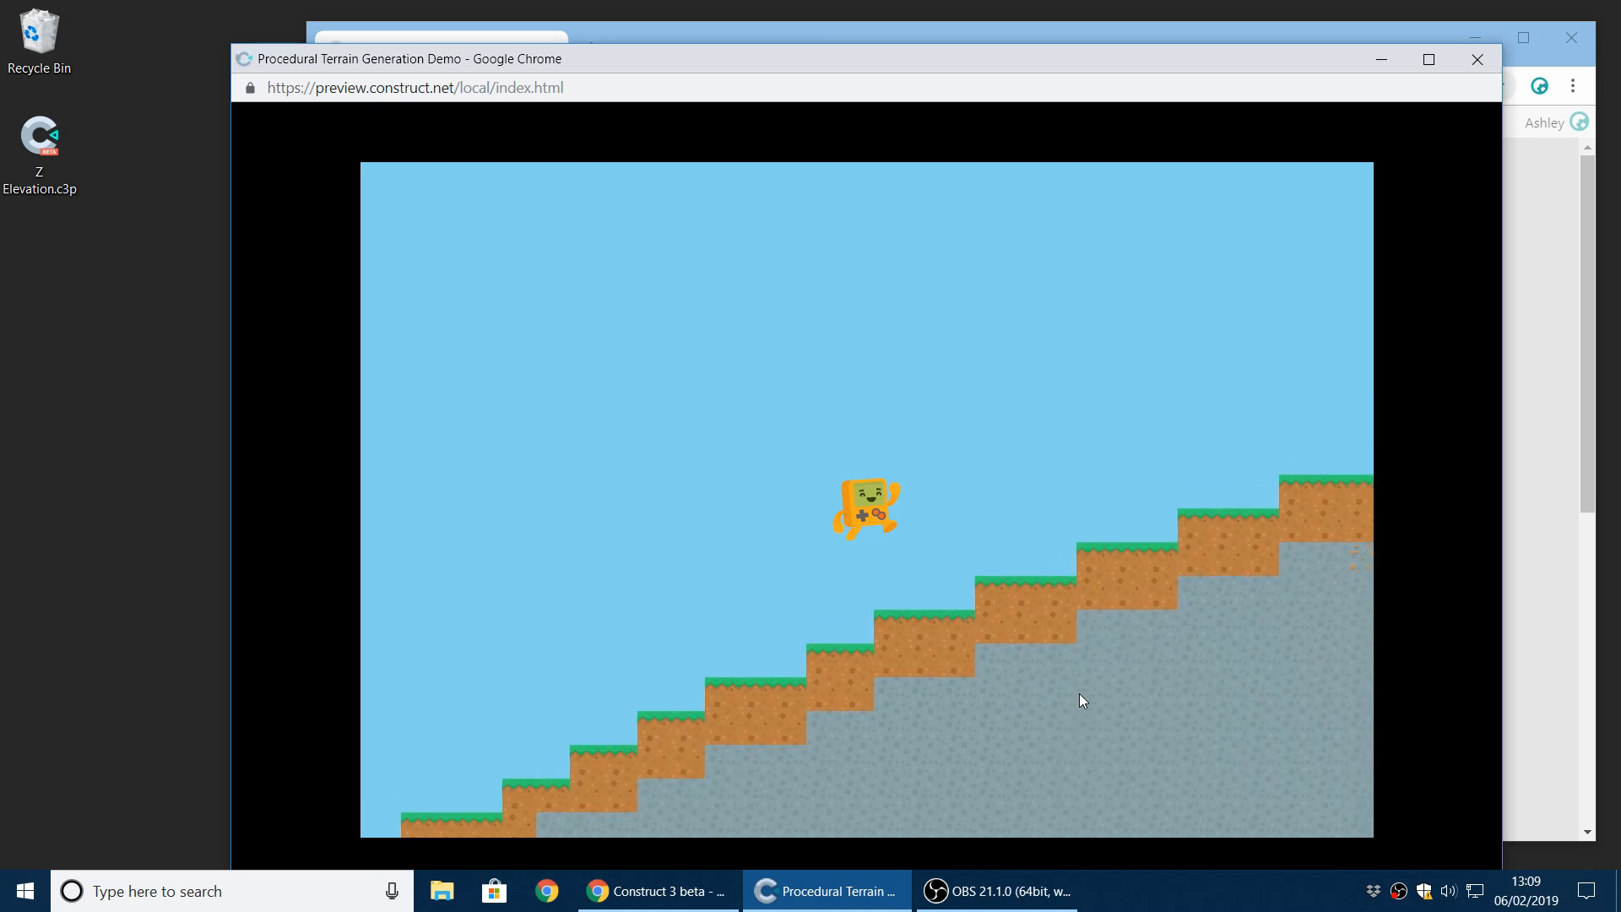
key(Up)
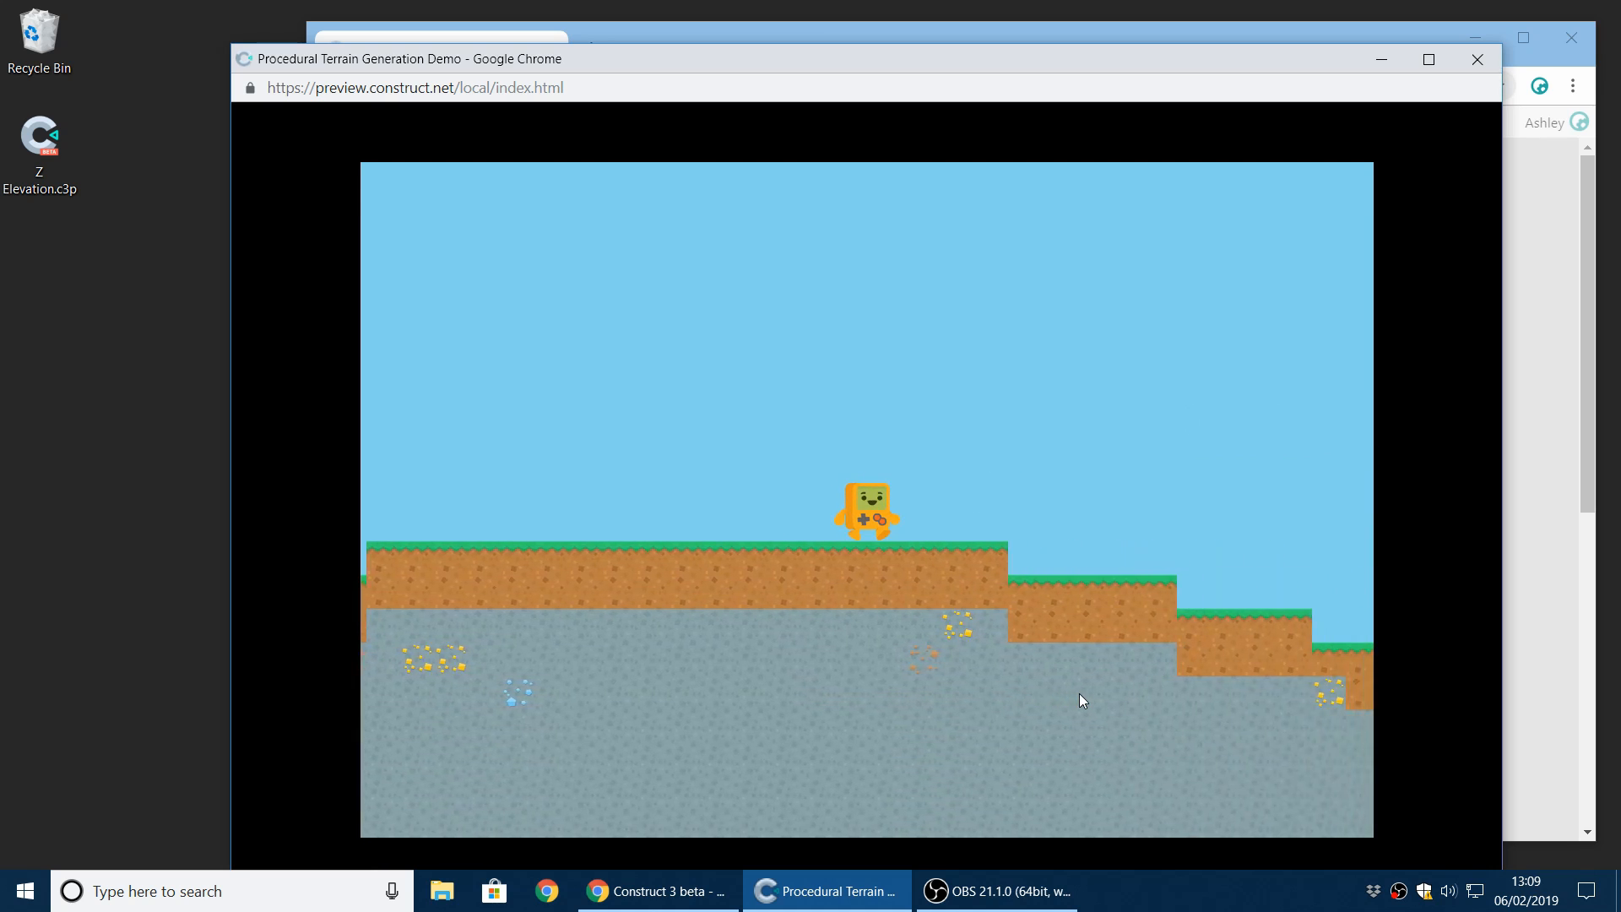
key(Up)
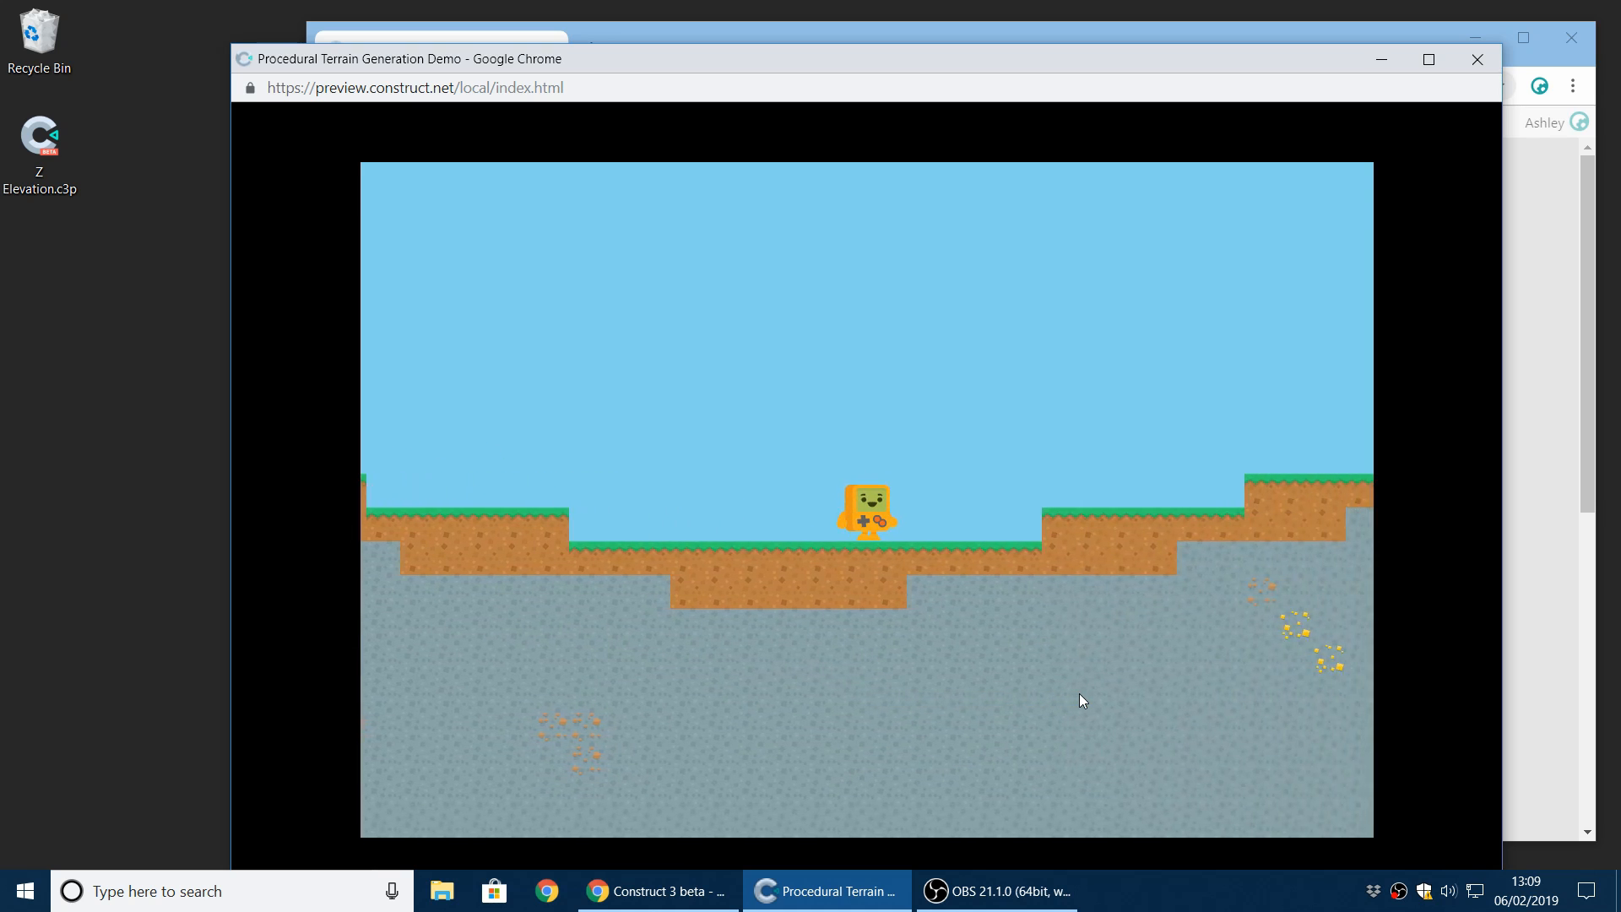
key(Up)
key(Up)
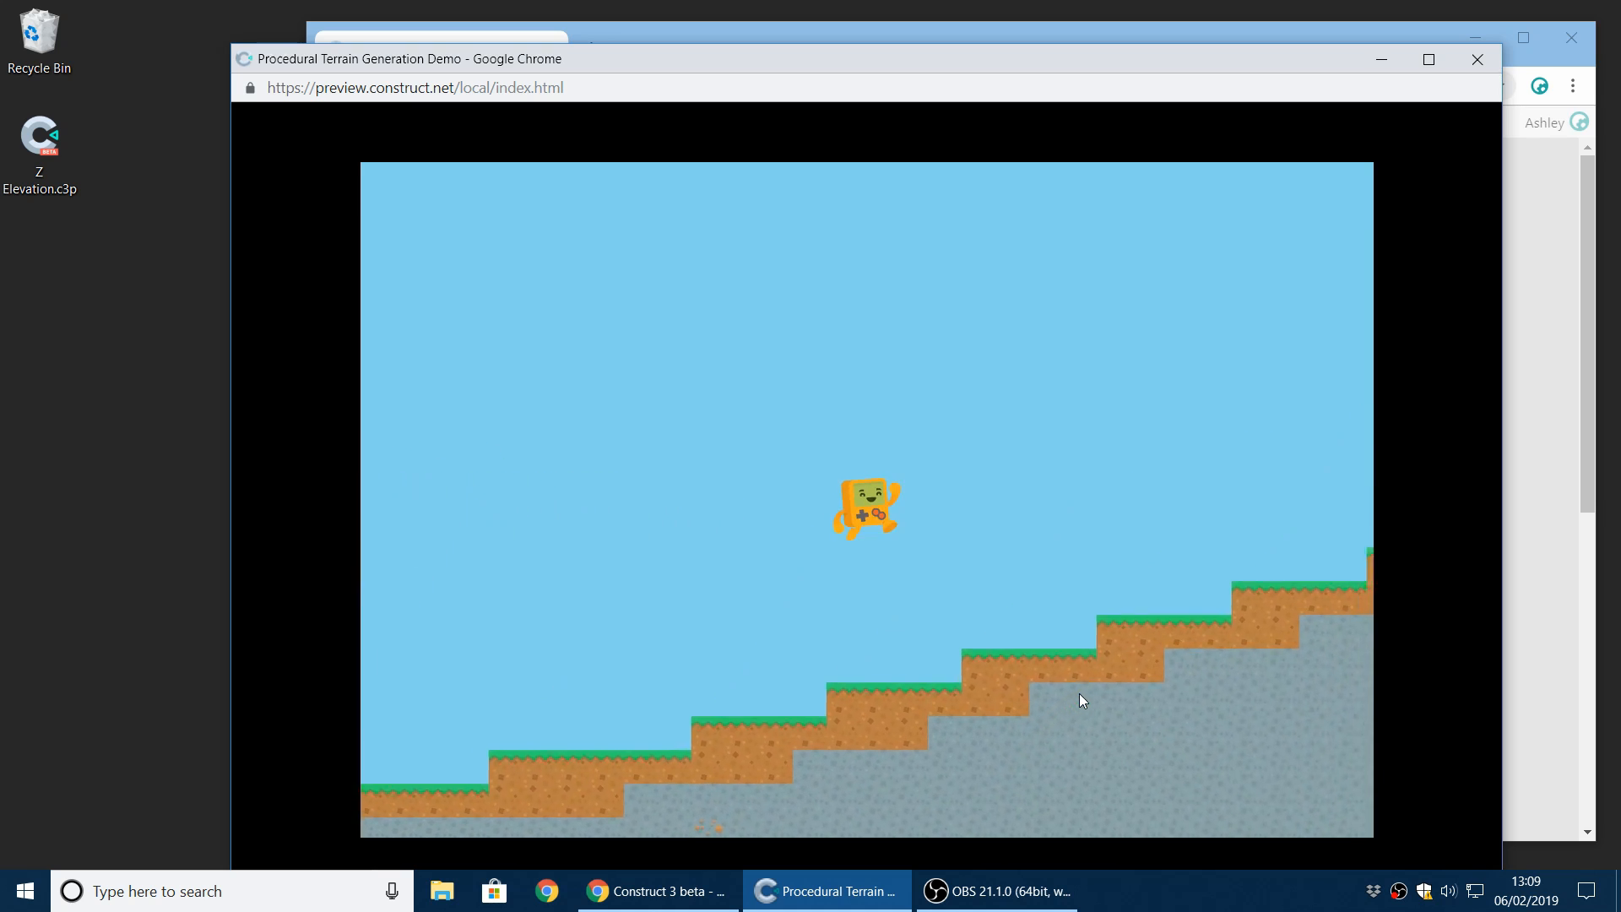
key(Up)
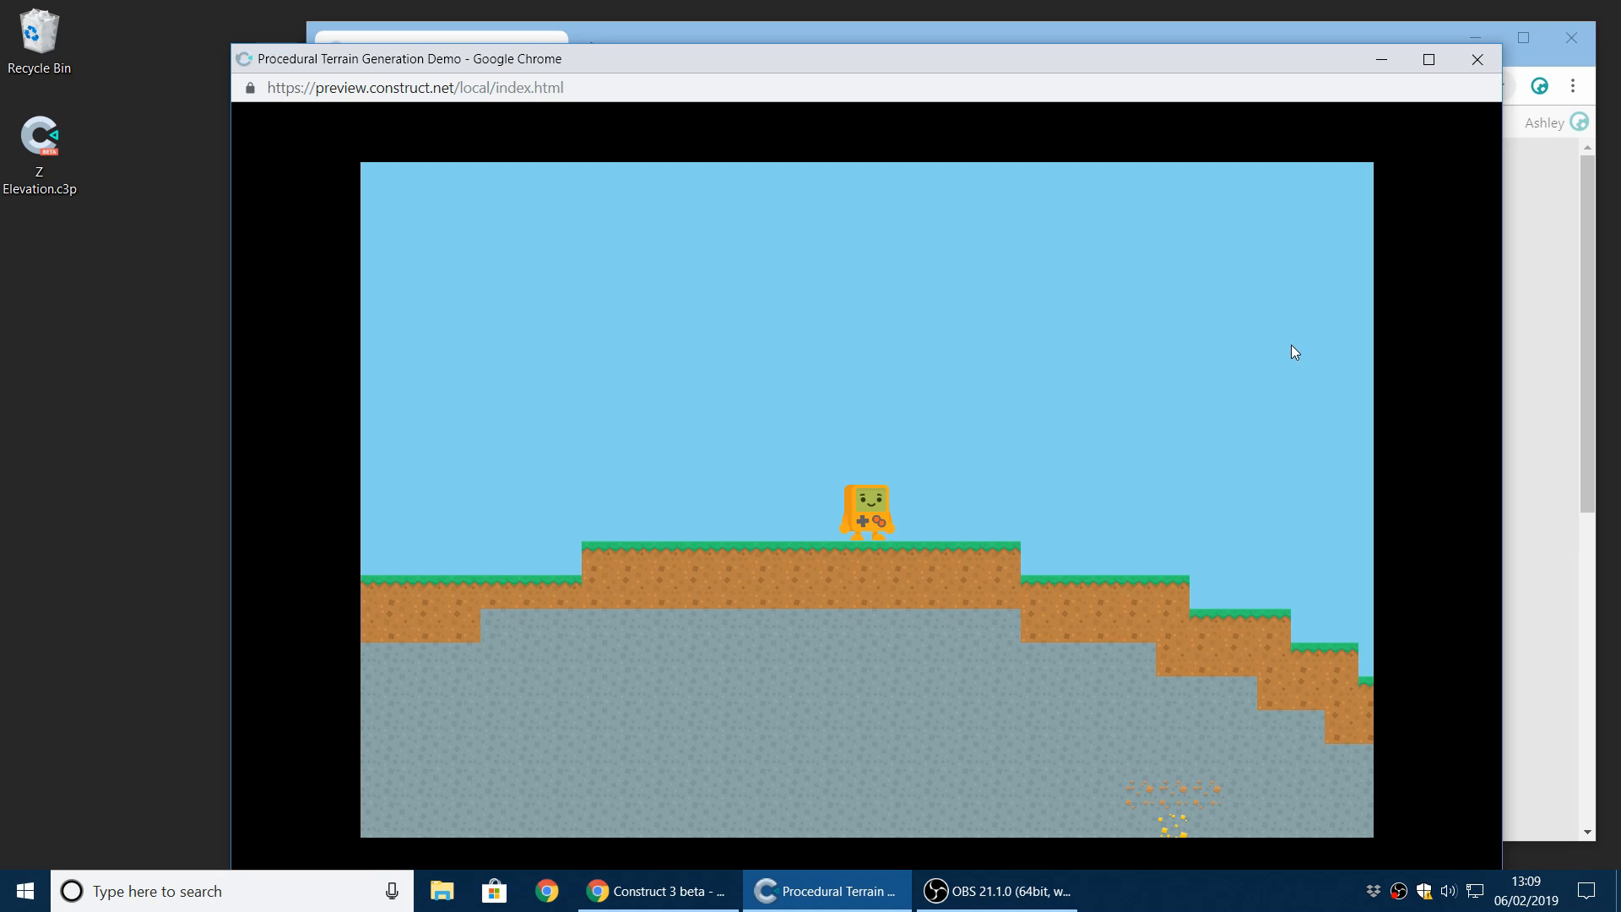
click(1477, 64)
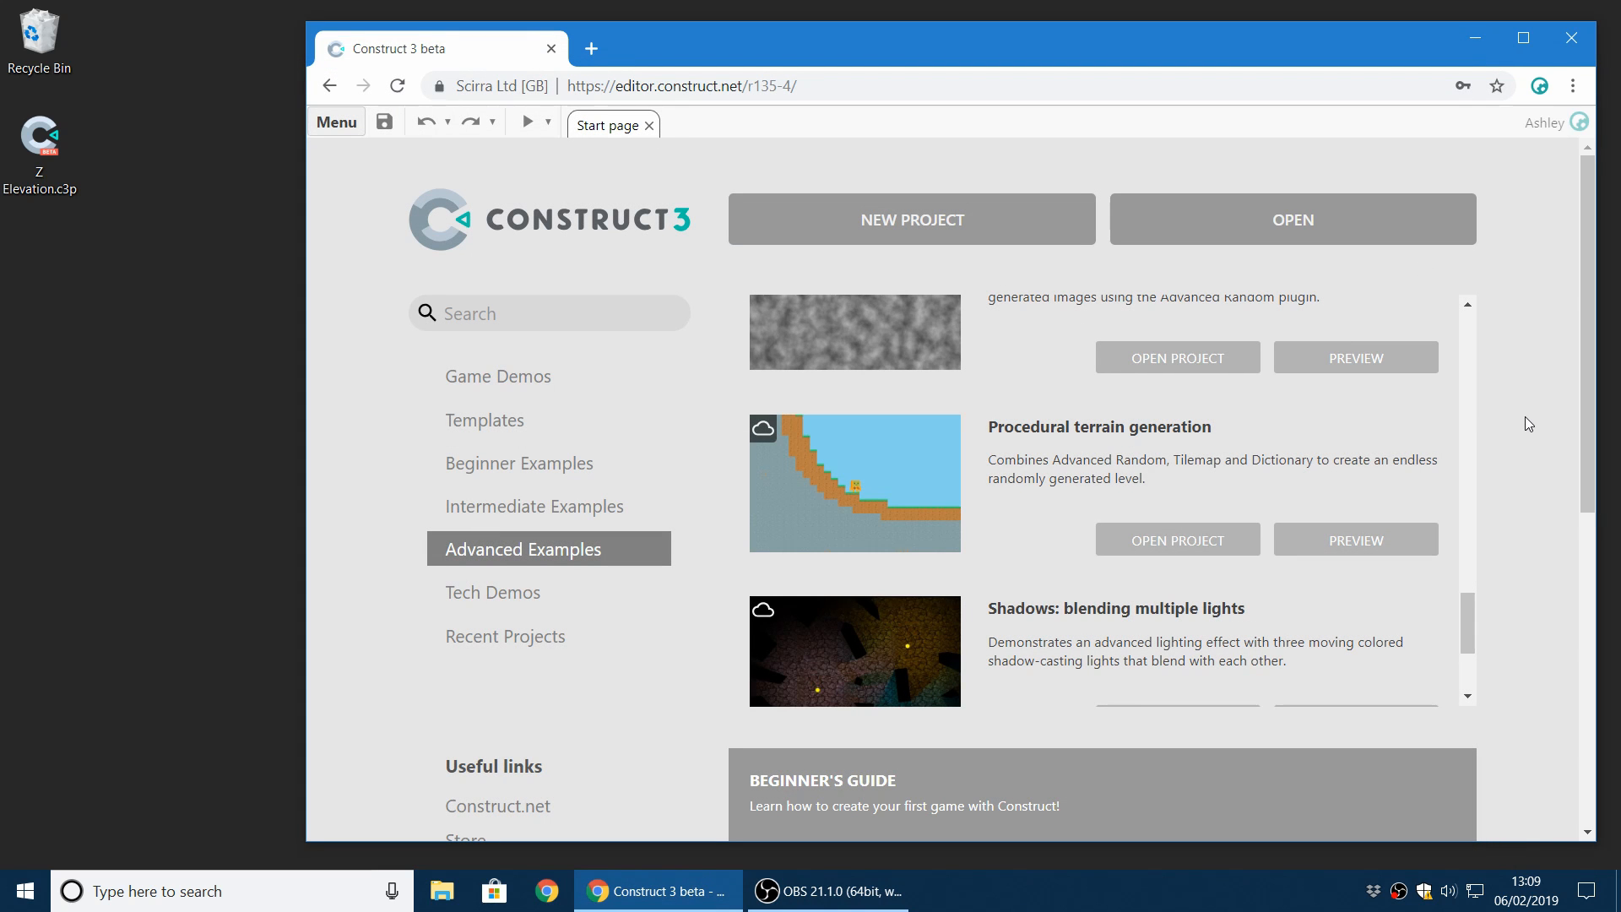
Step: Open the Ghost Shooter project from the Beginner Examples
click(519, 463)
click(1177, 440)
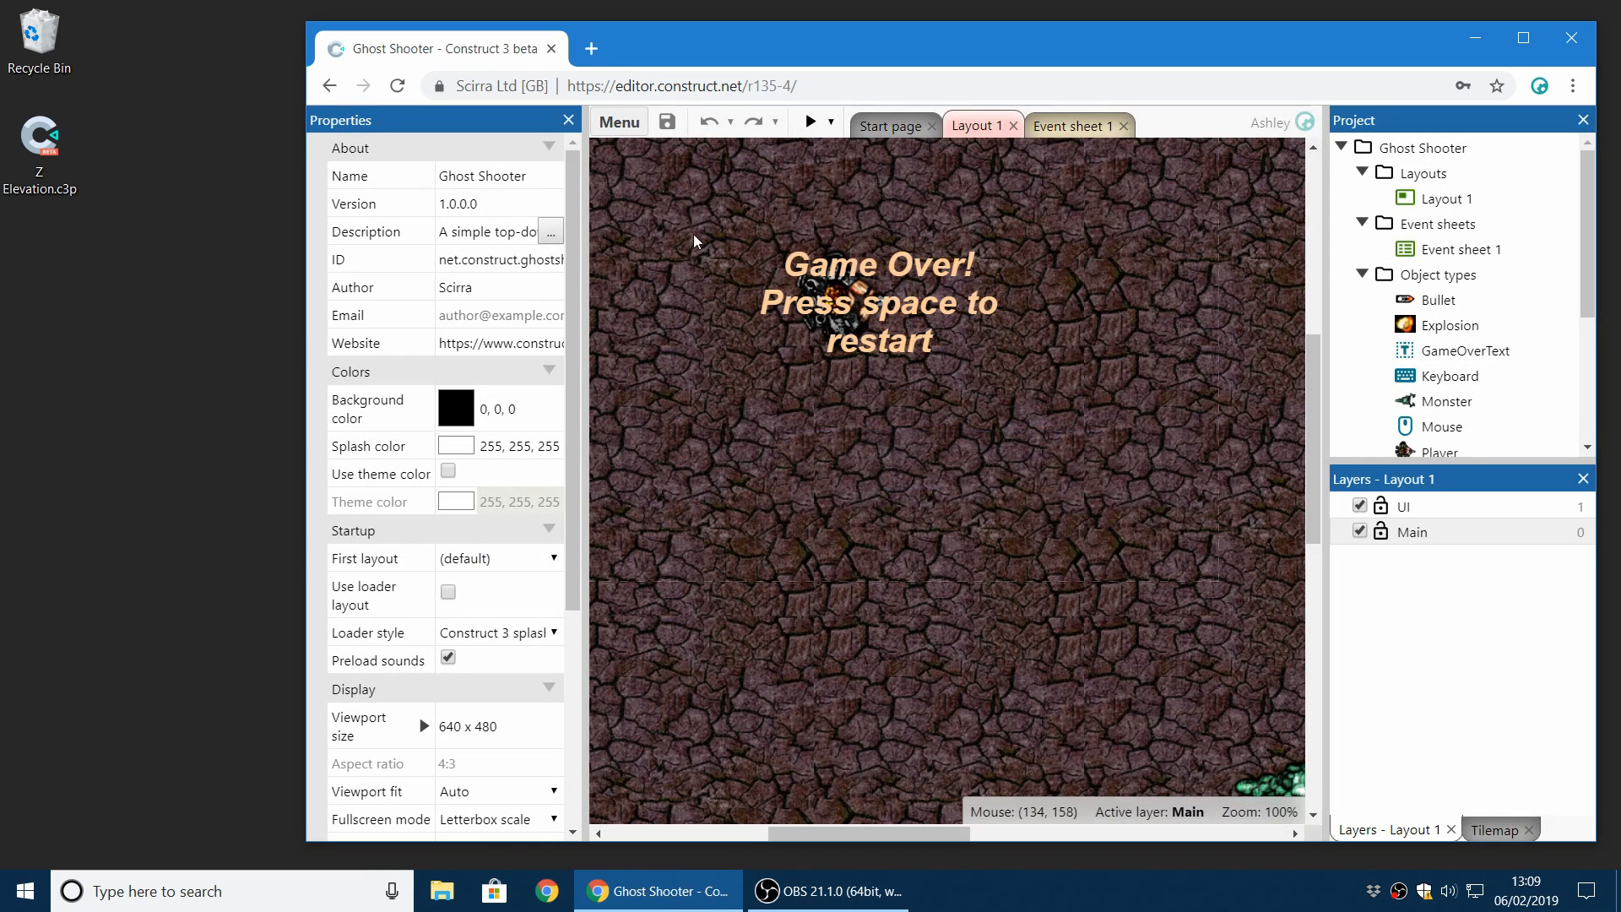
middle_drag(695, 242, 838, 360)
Step: Start exporting the Ghost Shooter project and compare the Web (HTML5) and Facebook Instant Games platform options
click(619, 122)
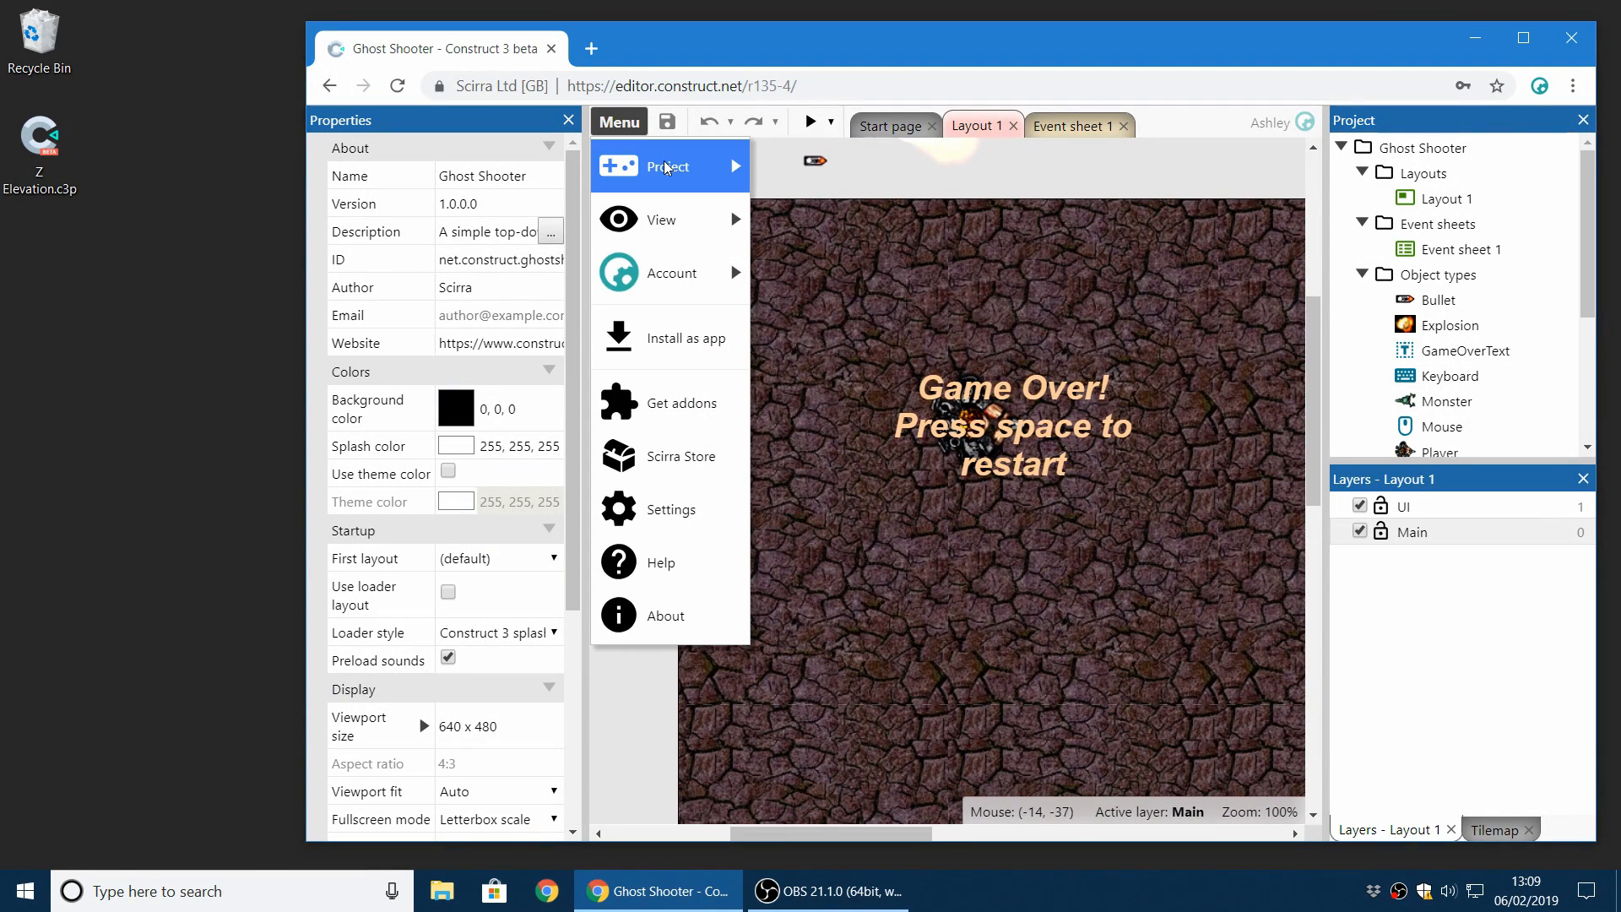
mouse_move(667, 167)
click(883, 439)
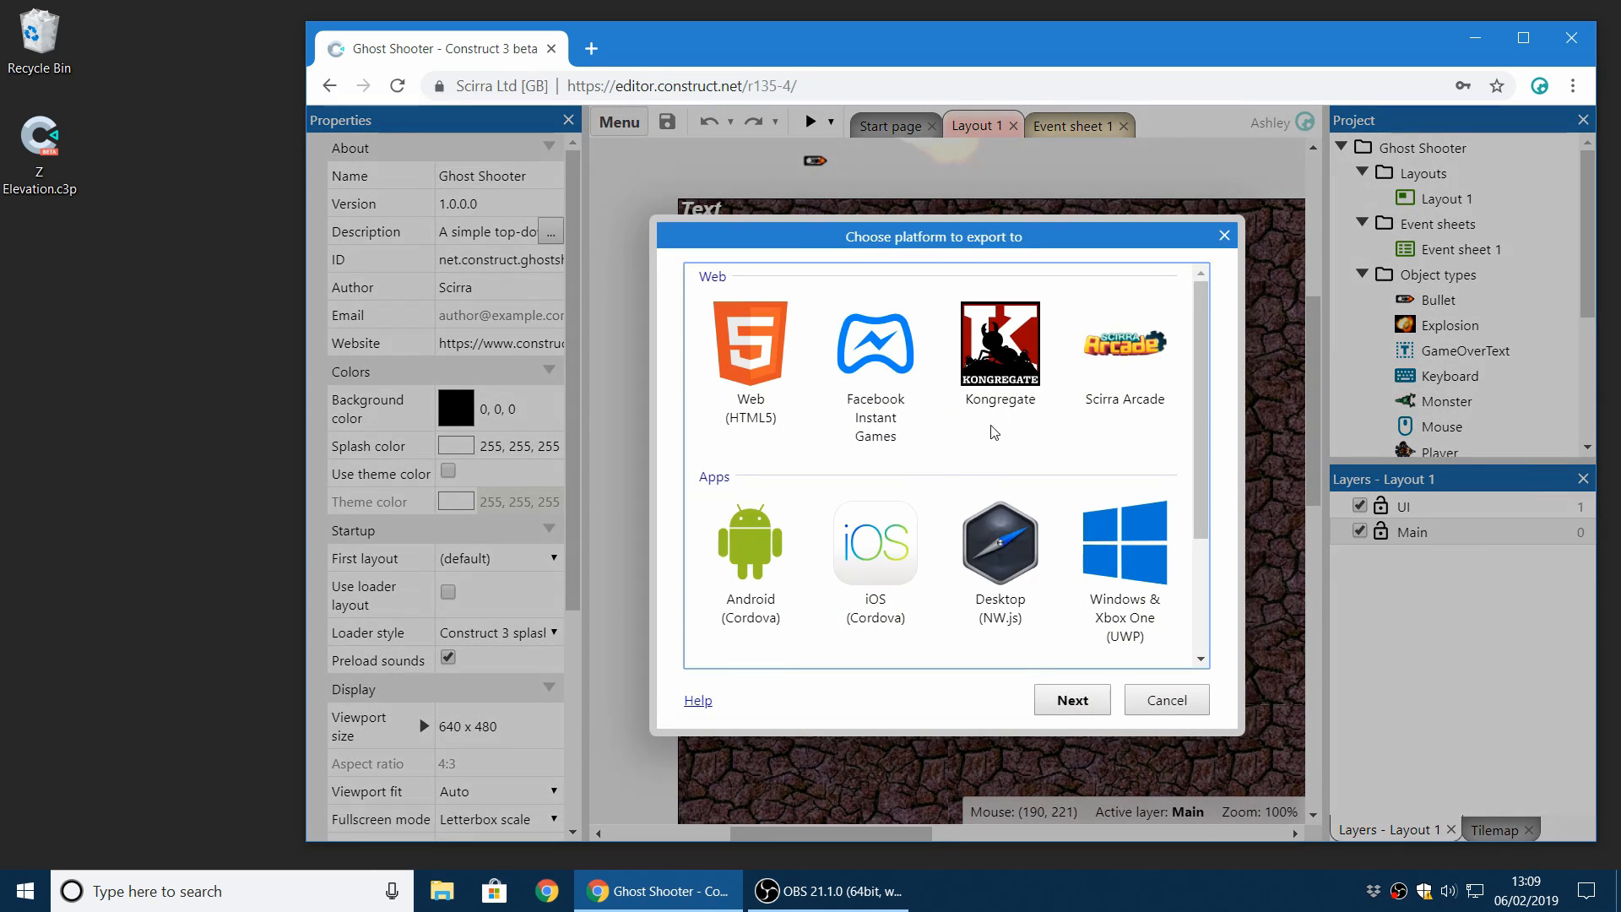
click(912, 384)
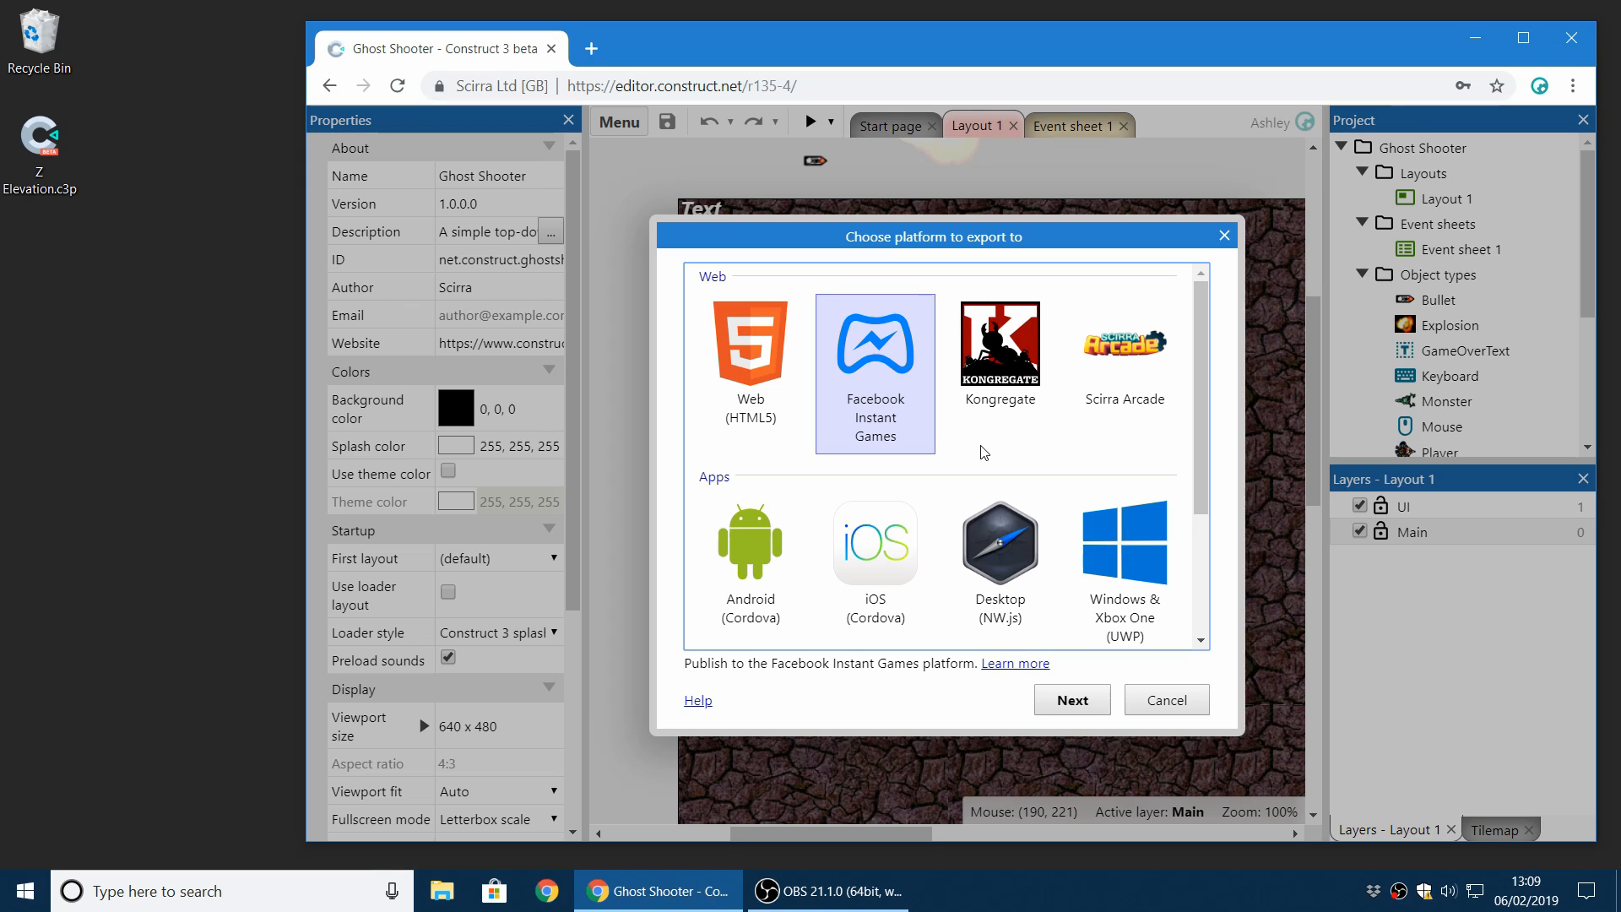
click(760, 364)
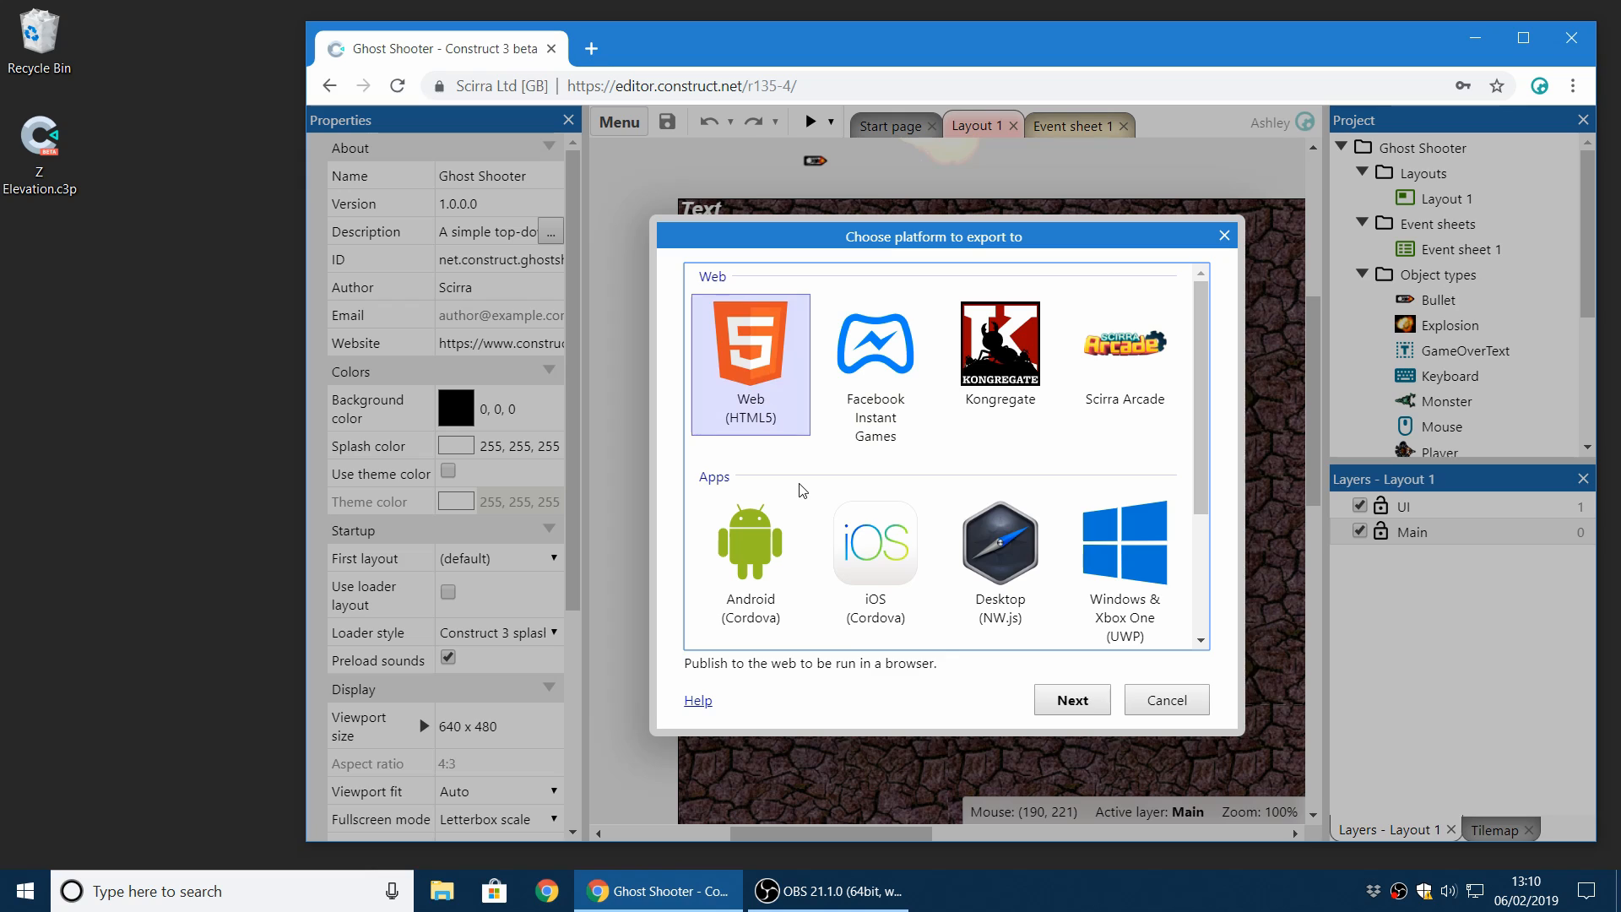
click(886, 377)
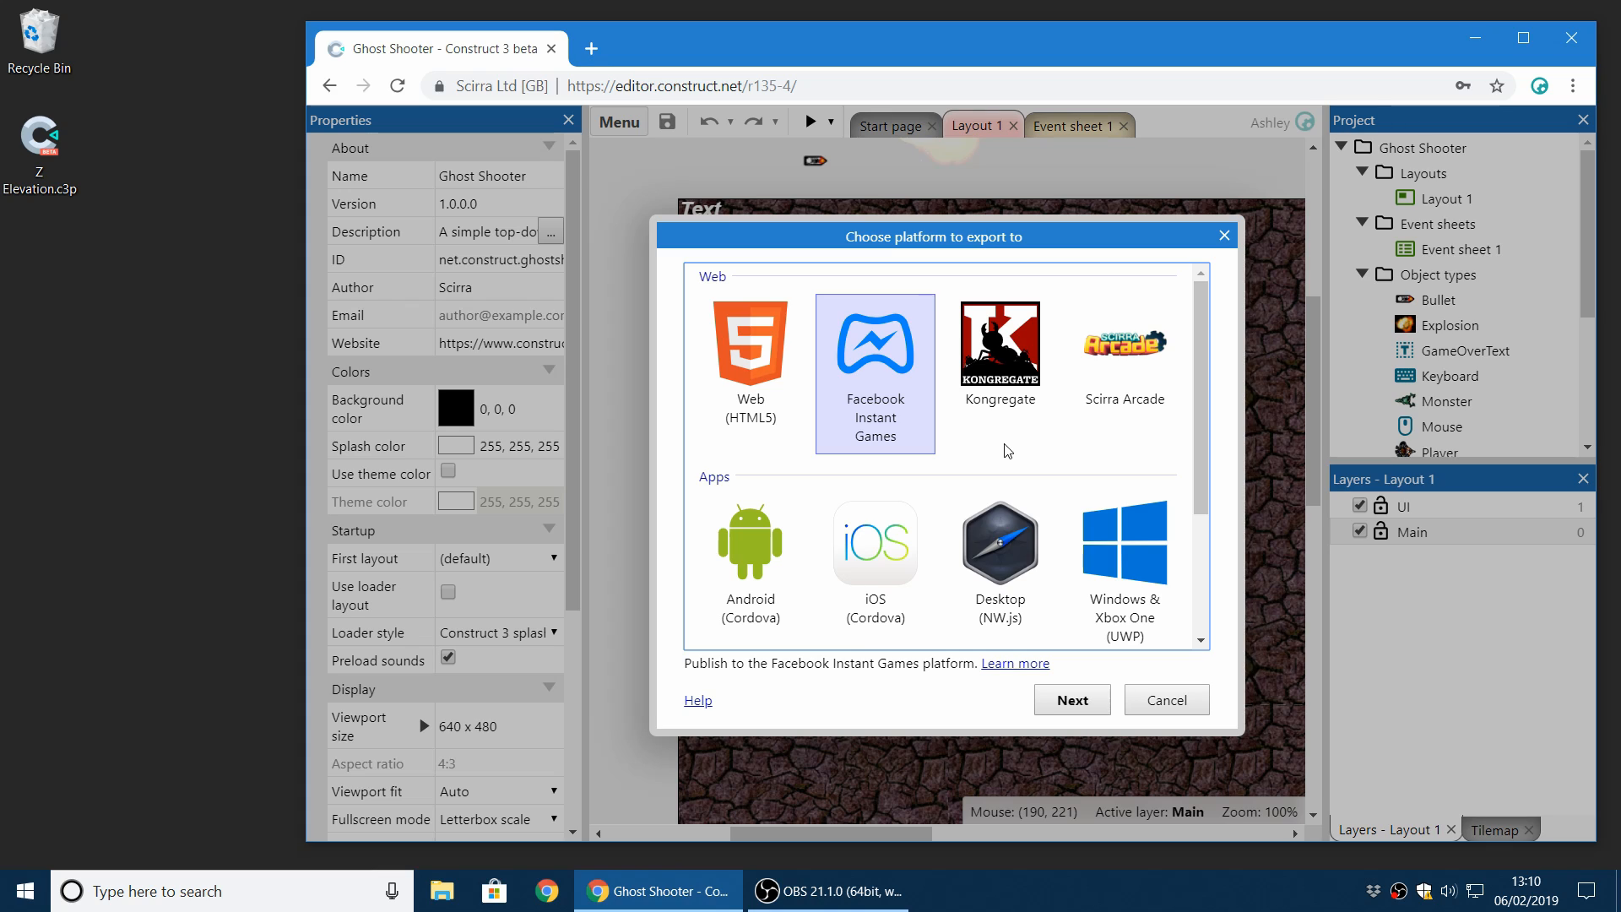
Step: Choose Facebook Playable Ad as the export platform and open the page with more information about it
scroll(1080, 426, down, 2)
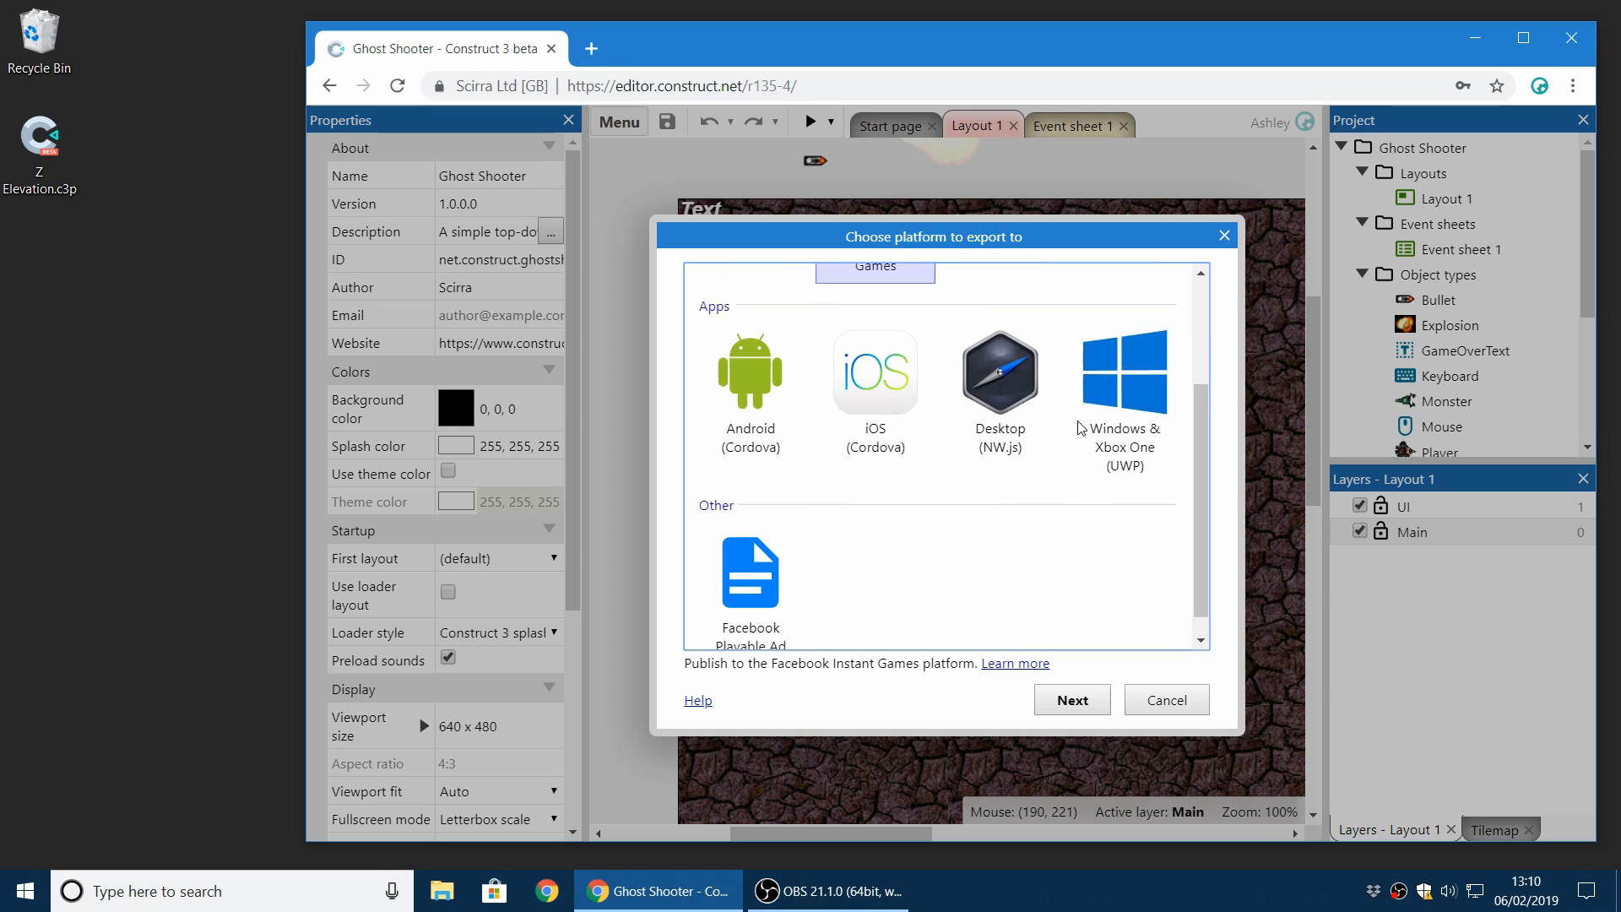
click(765, 567)
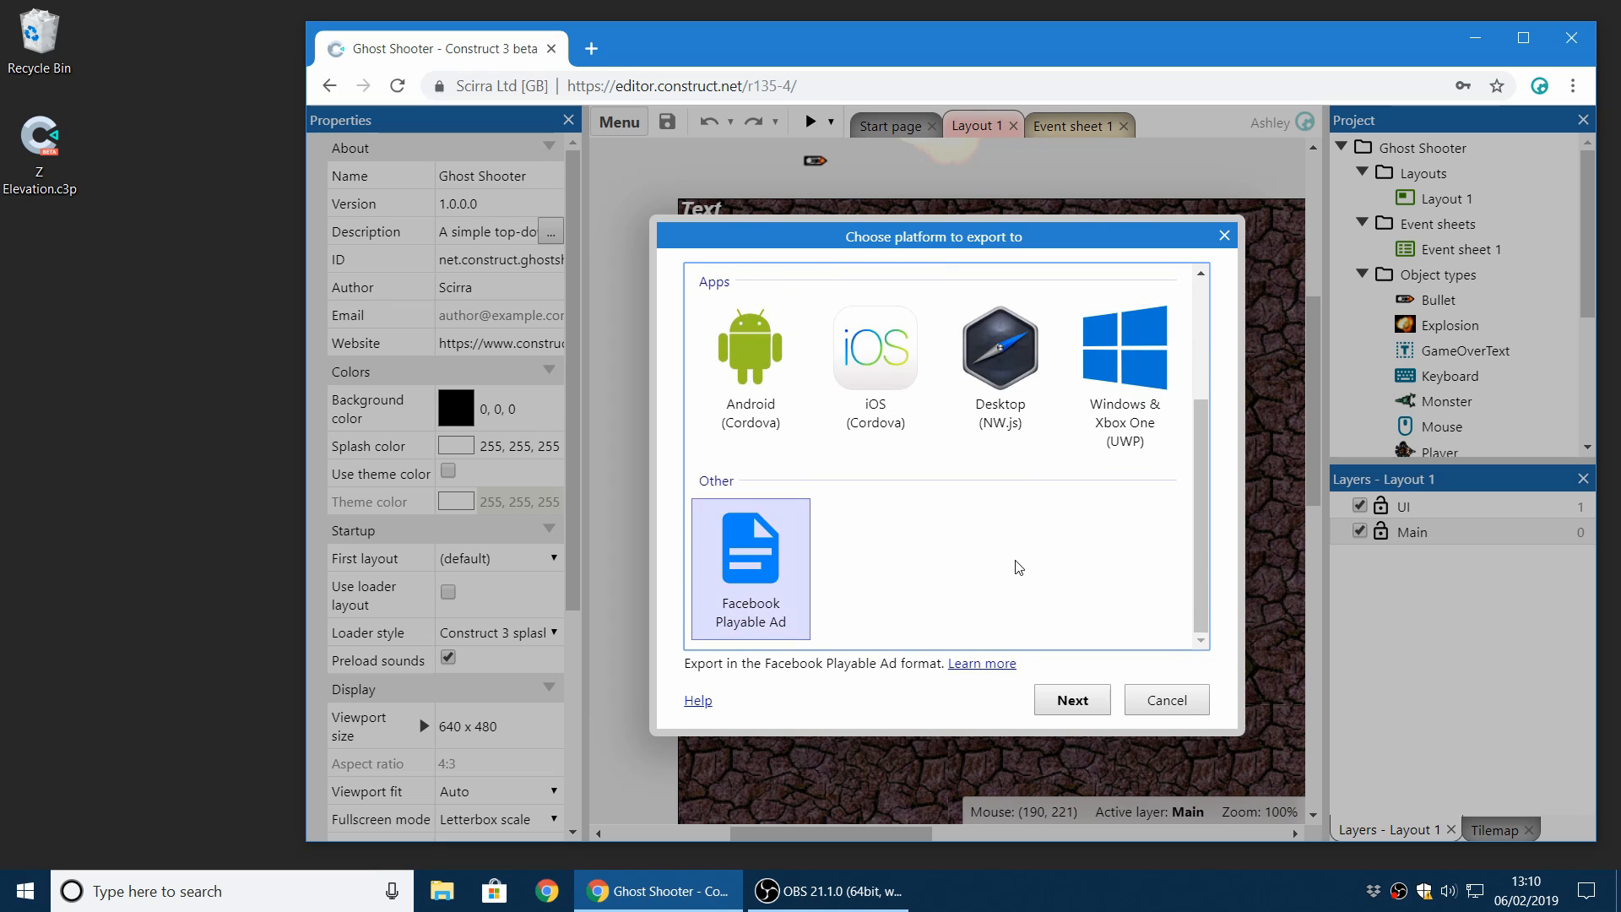
click(982, 664)
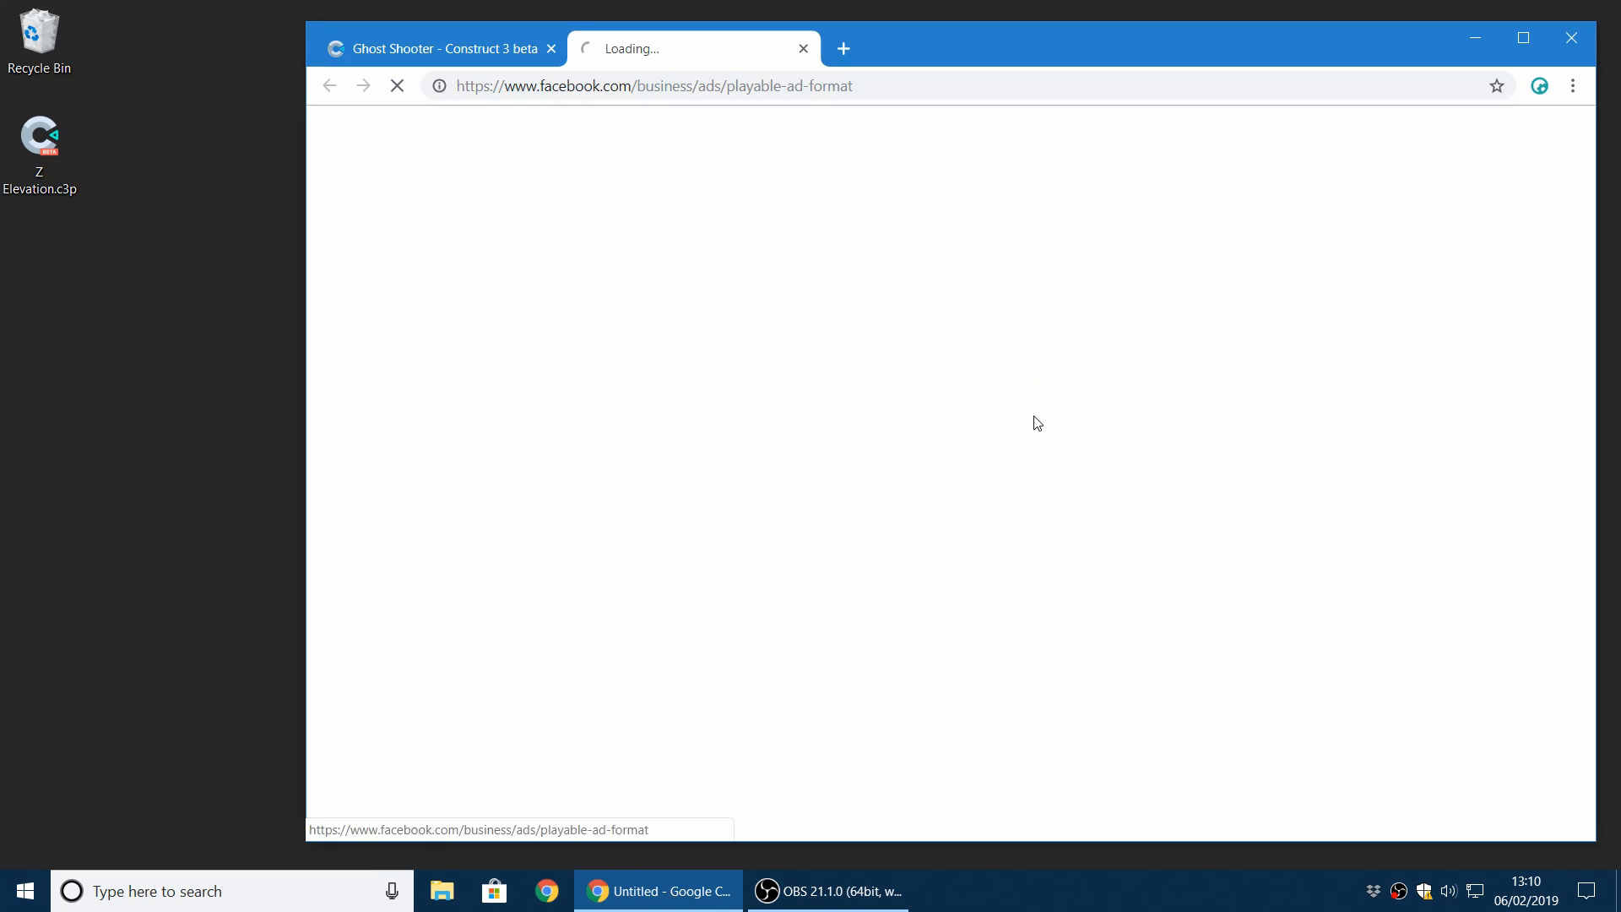
Step: Read the Facebook page's introduction to playable ads and the section on what they can be used for
scroll(1044, 376, down, 3)
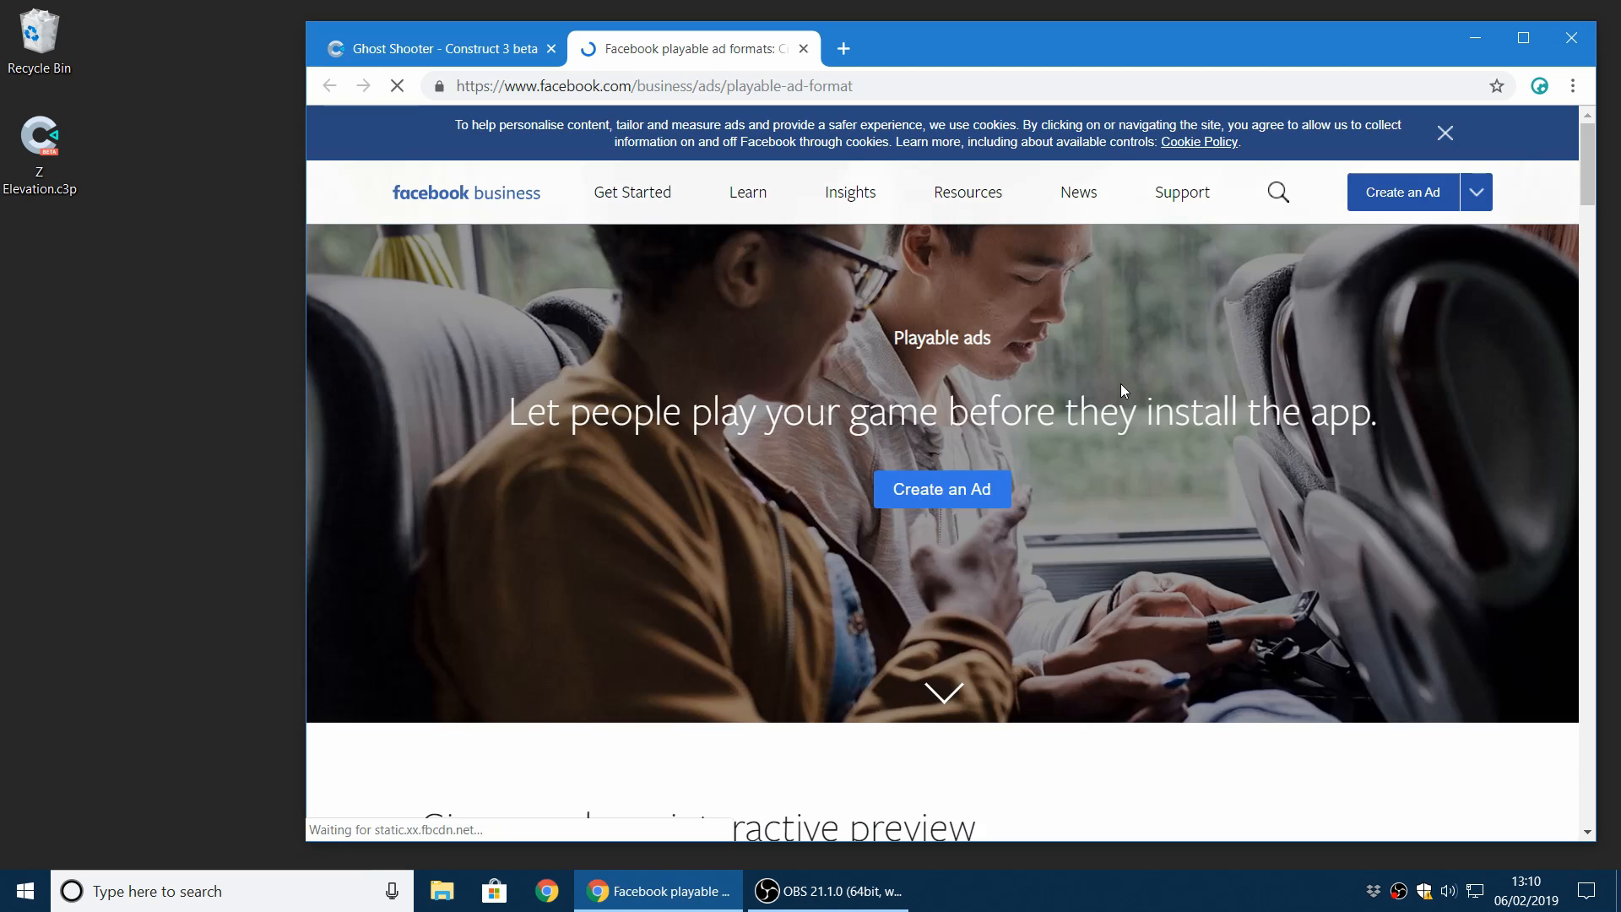
scroll(1121, 384, down, 4)
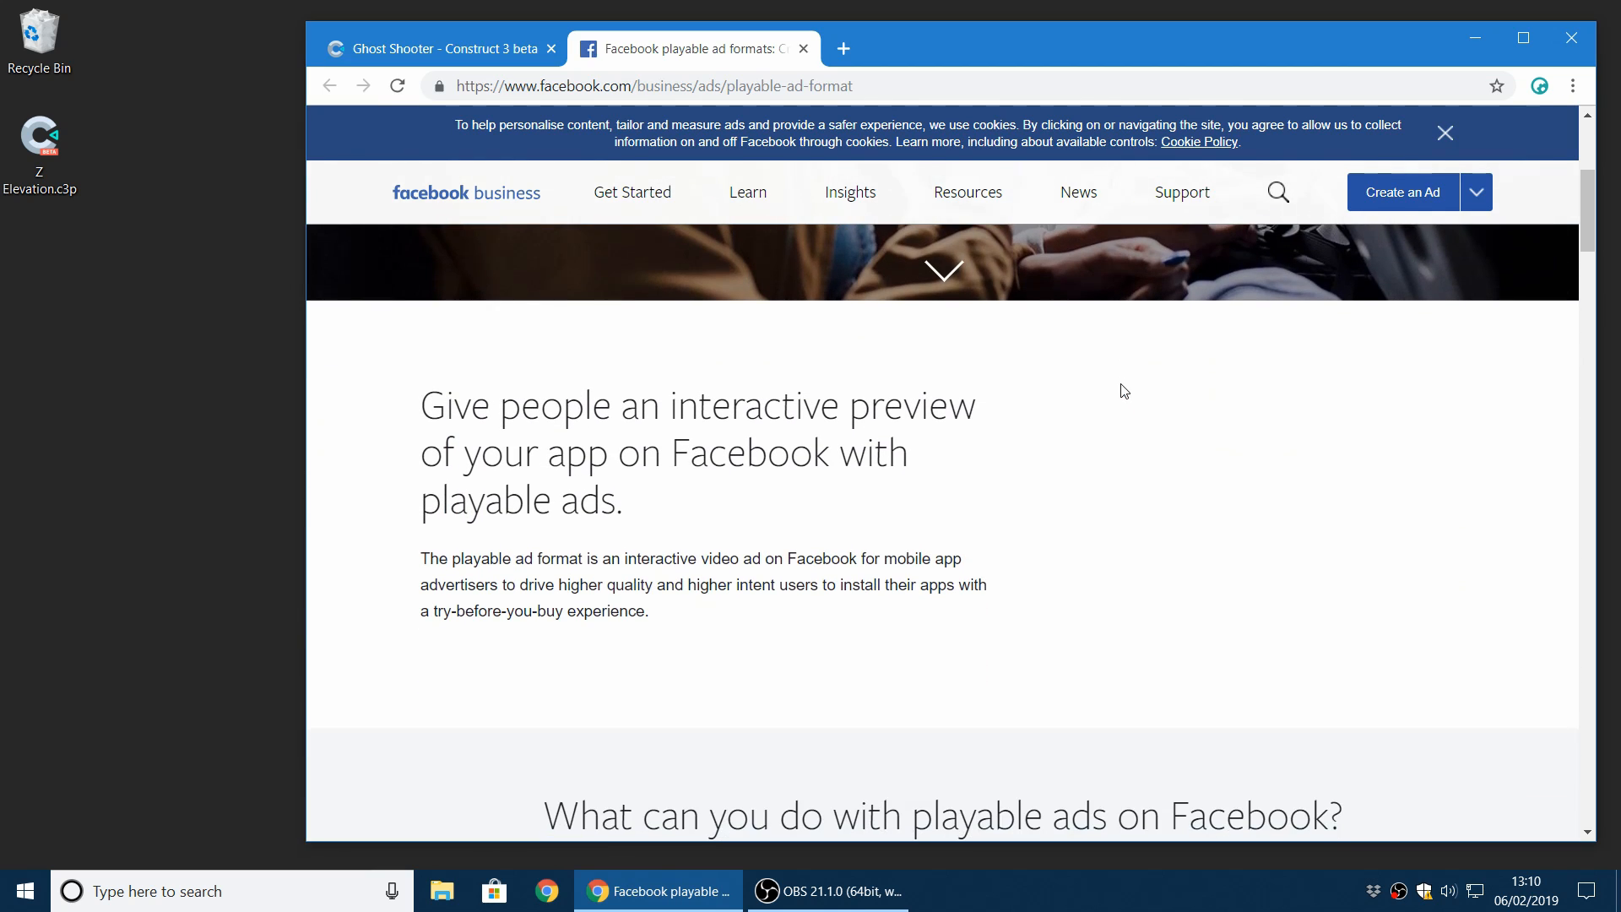
scroll(1124, 391, down, 6)
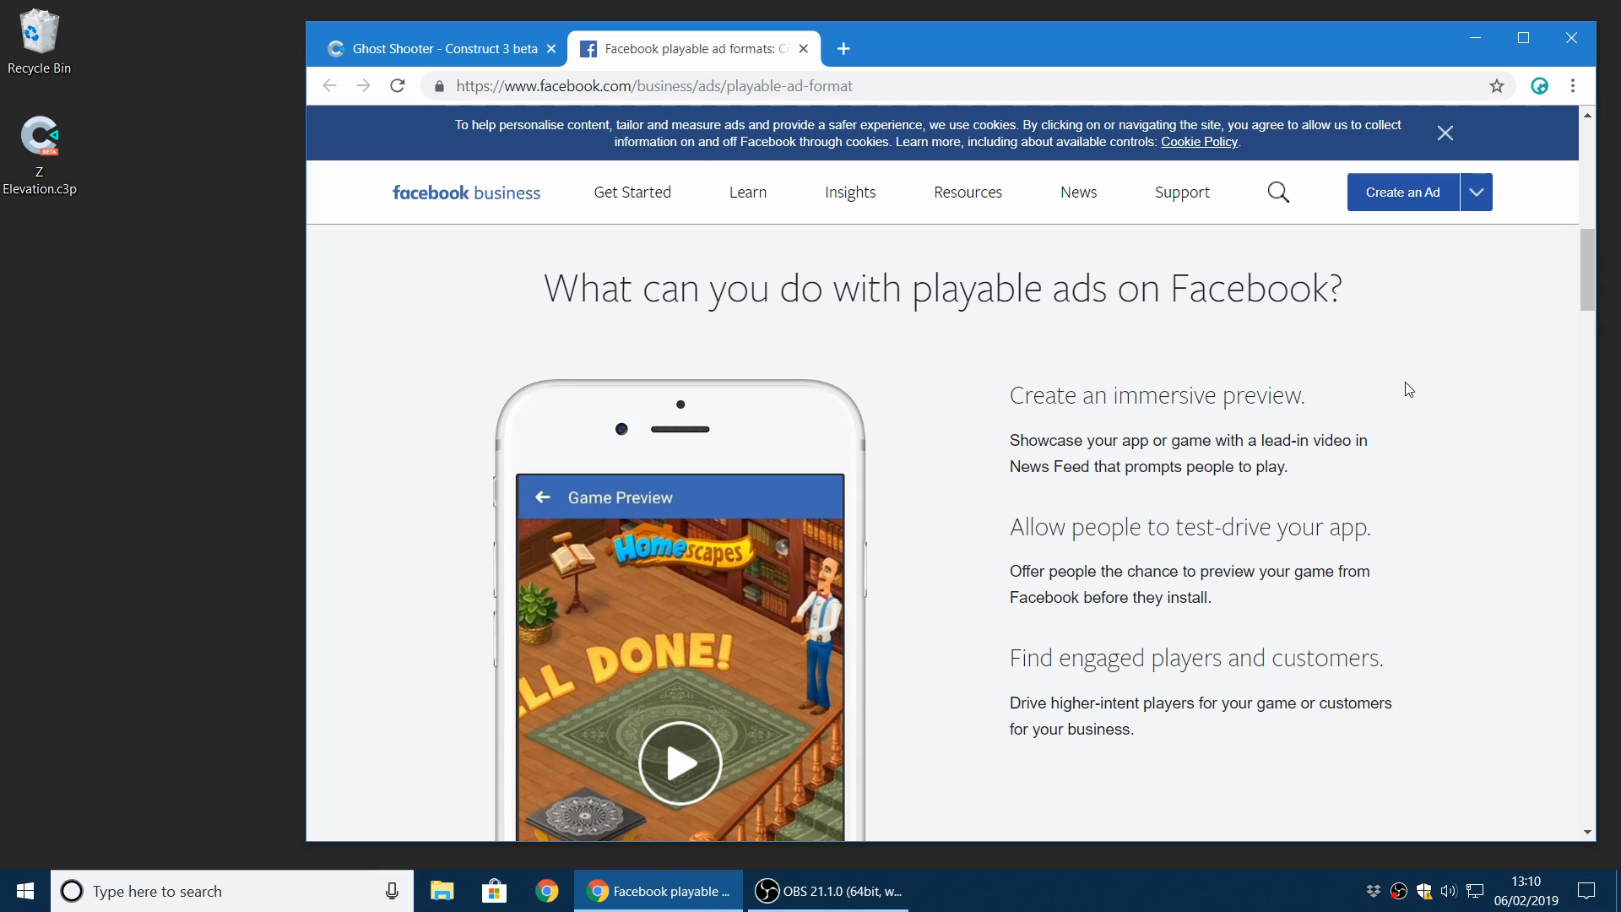
scroll(1455, 477, down, 3)
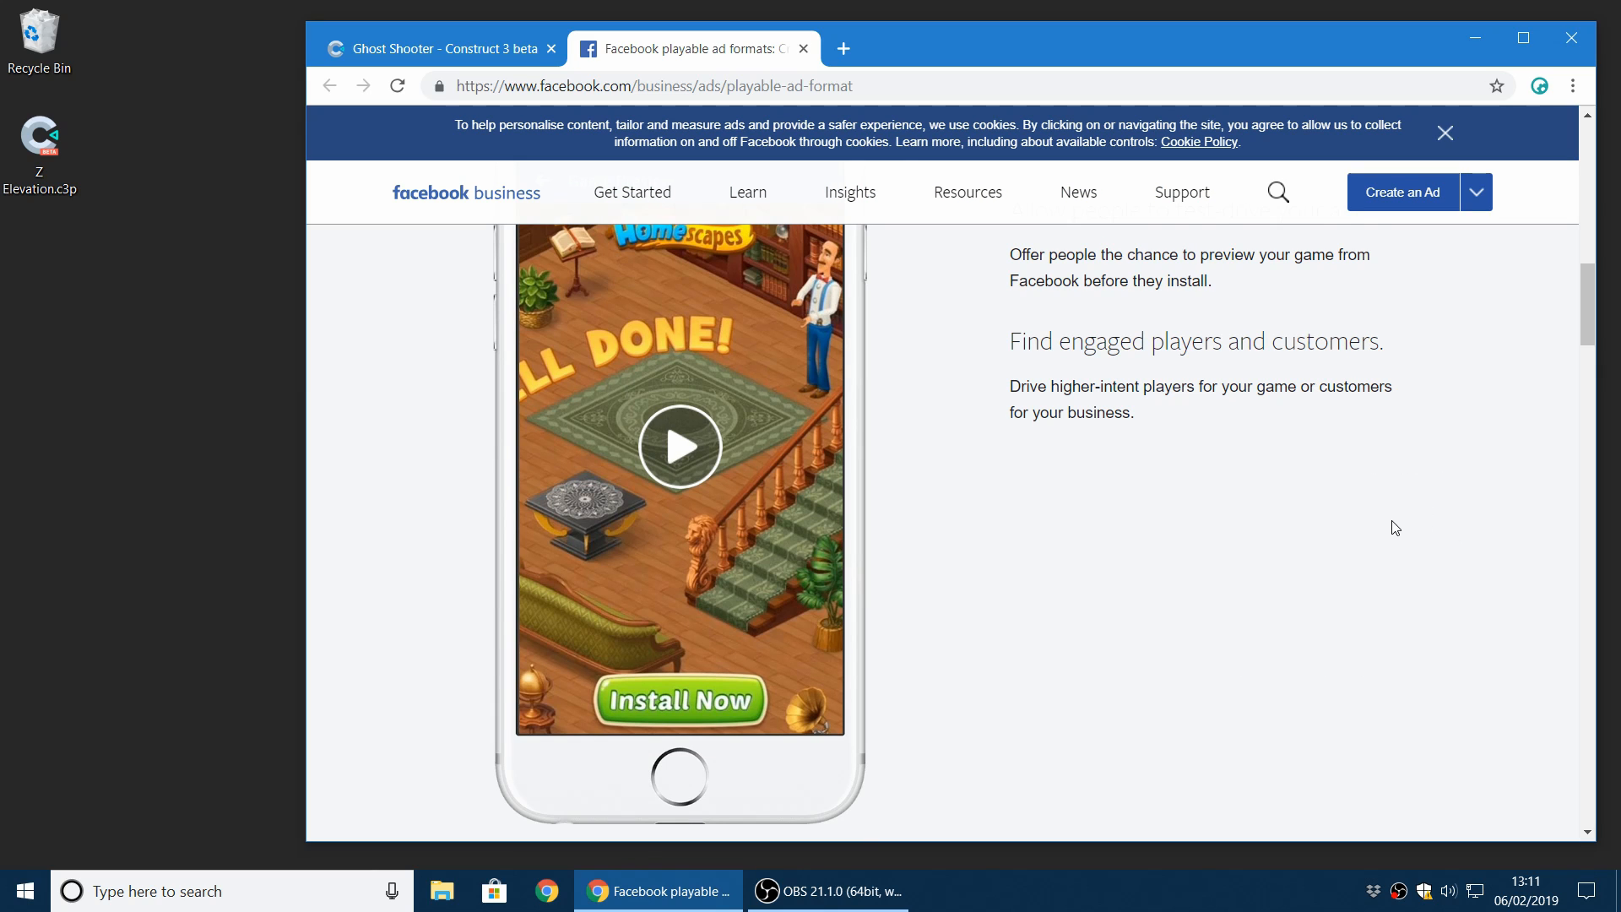
scroll(1395, 525, up, 3)
scroll(1395, 525, up, 1)
scroll(1396, 525, down, 1)
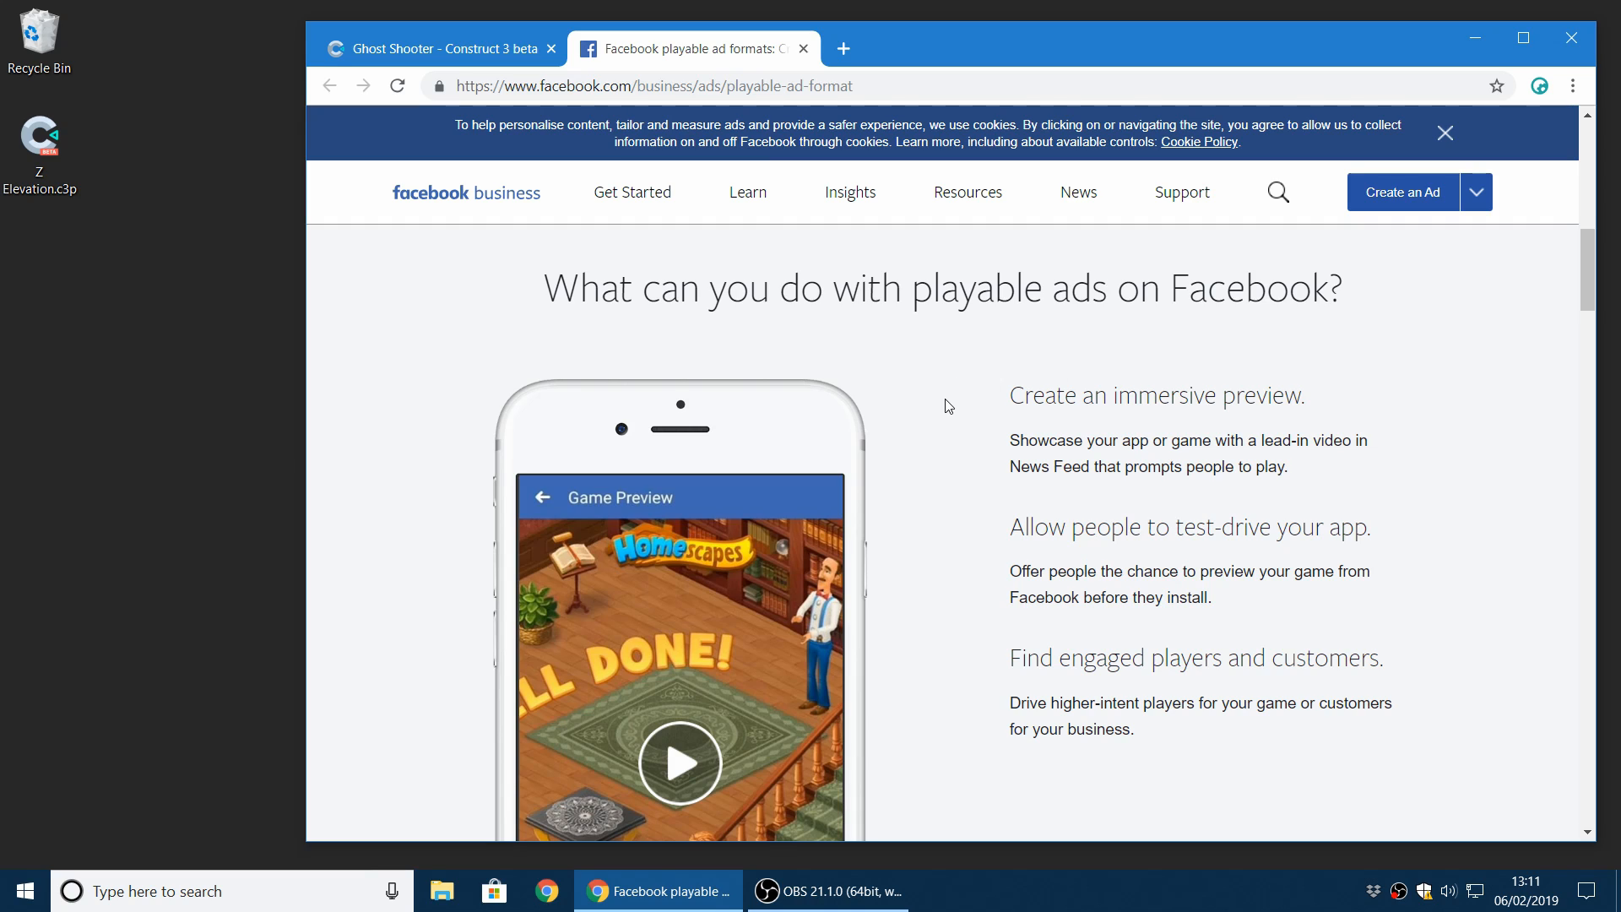
Step: Return to the Ghost Shooter project in Construct 3 and cancel the export with Facebook Playable Ad as the platform
click(478, 49)
click(746, 579)
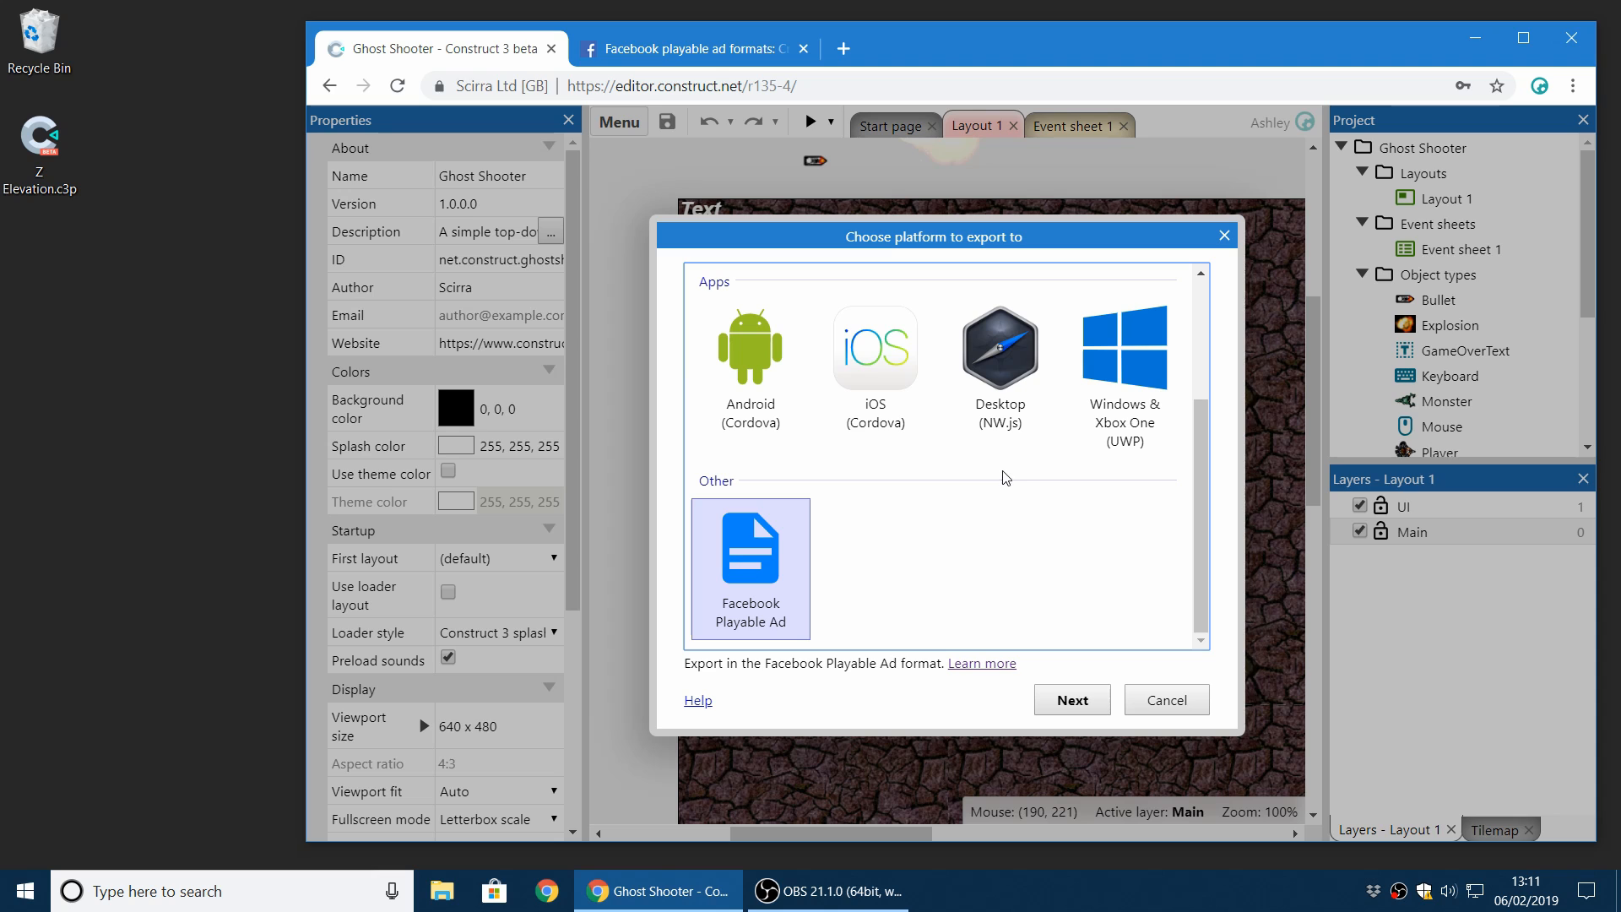
click(1161, 705)
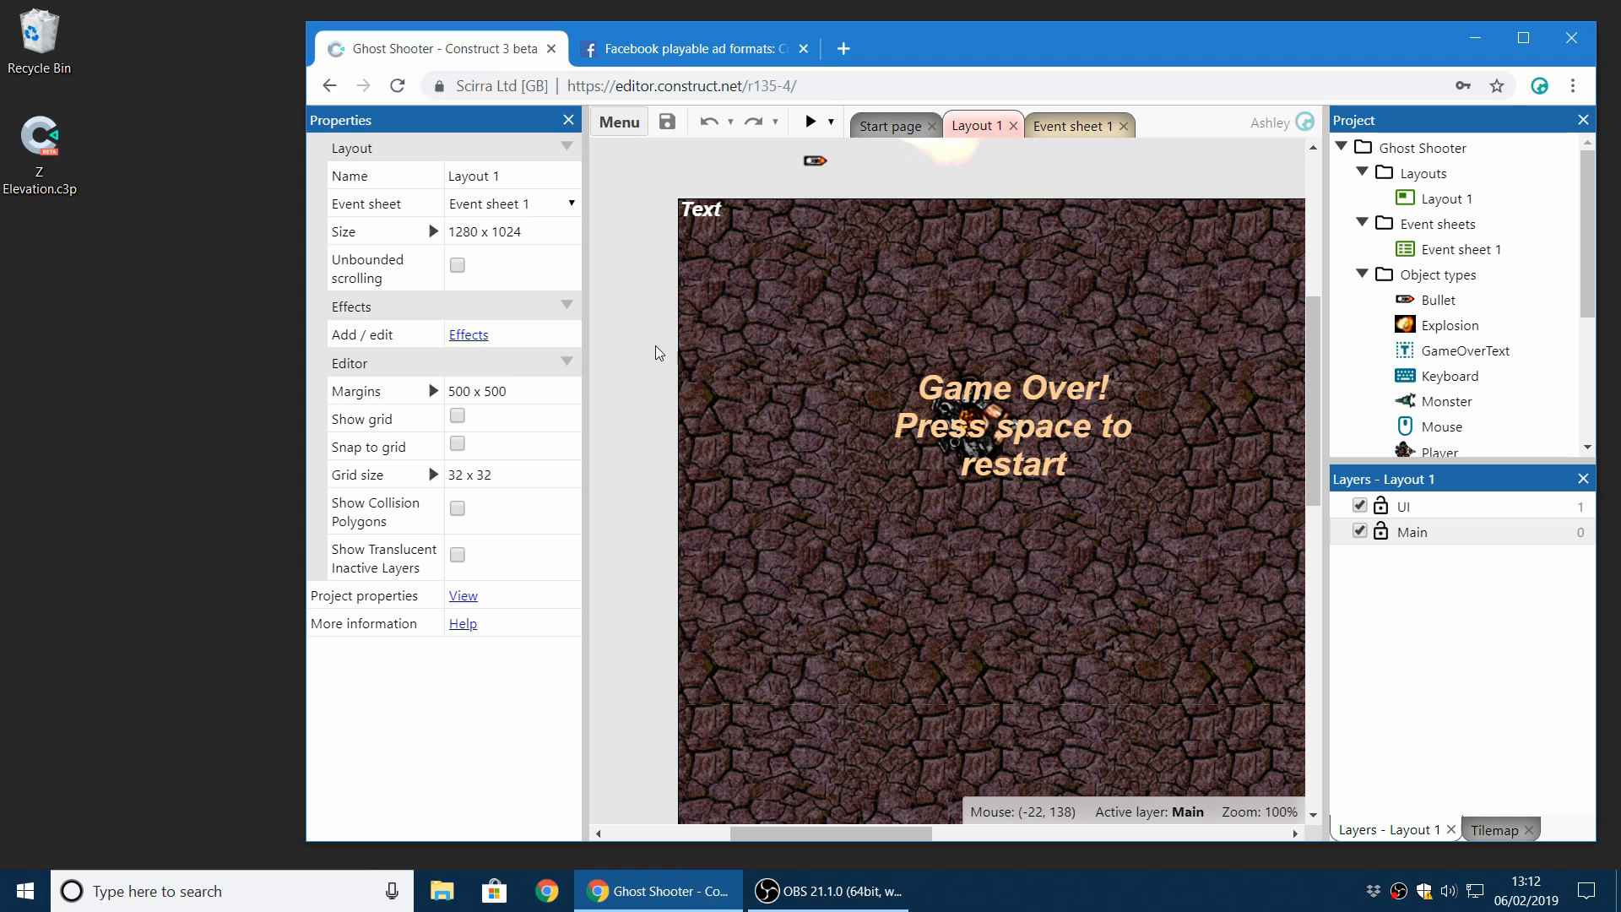
Step: Show the advanced properties of the Ghost Shooter project and examine the available options for the maximum spritesheet size
click(1424, 147)
scroll(506, 582, down, 4)
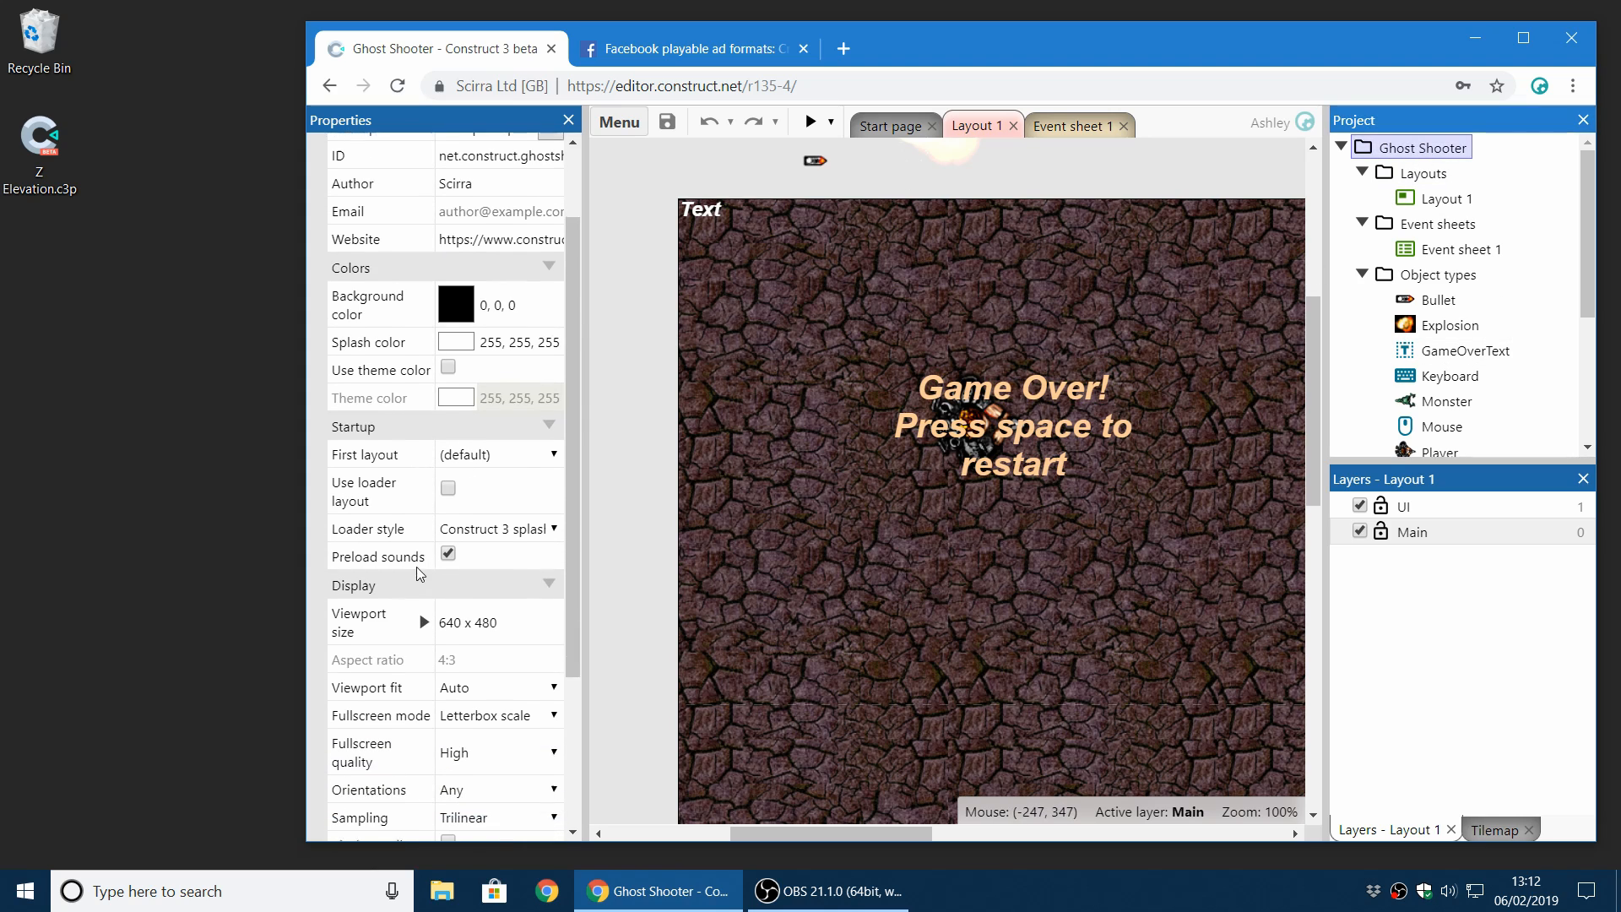
click(529, 650)
scroll(528, 638, down, 3)
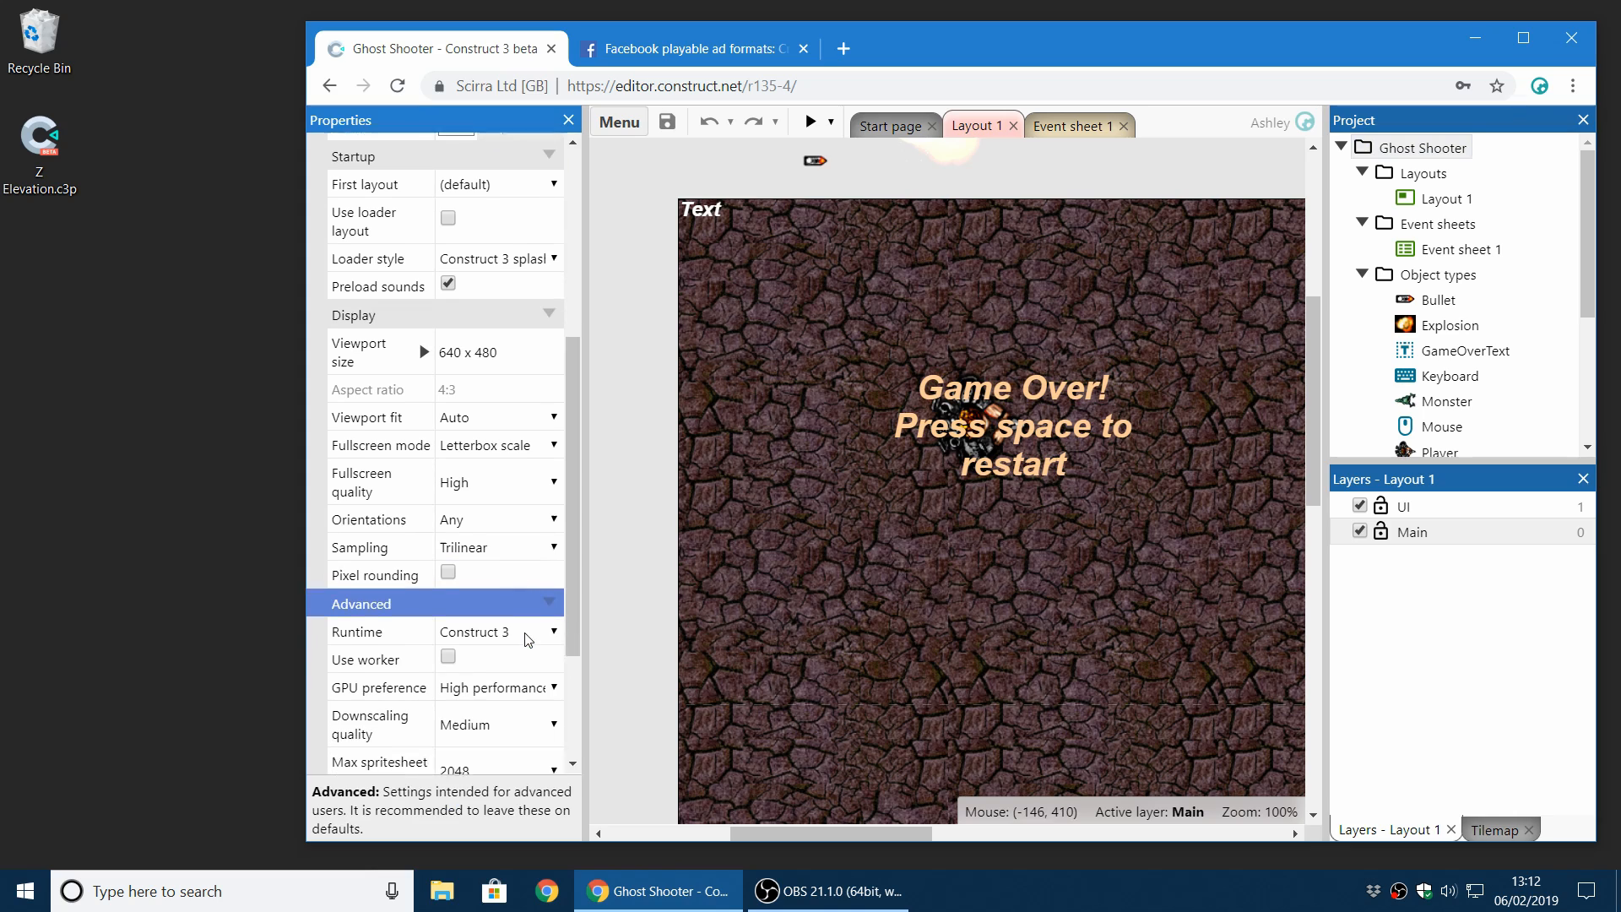
click(545, 608)
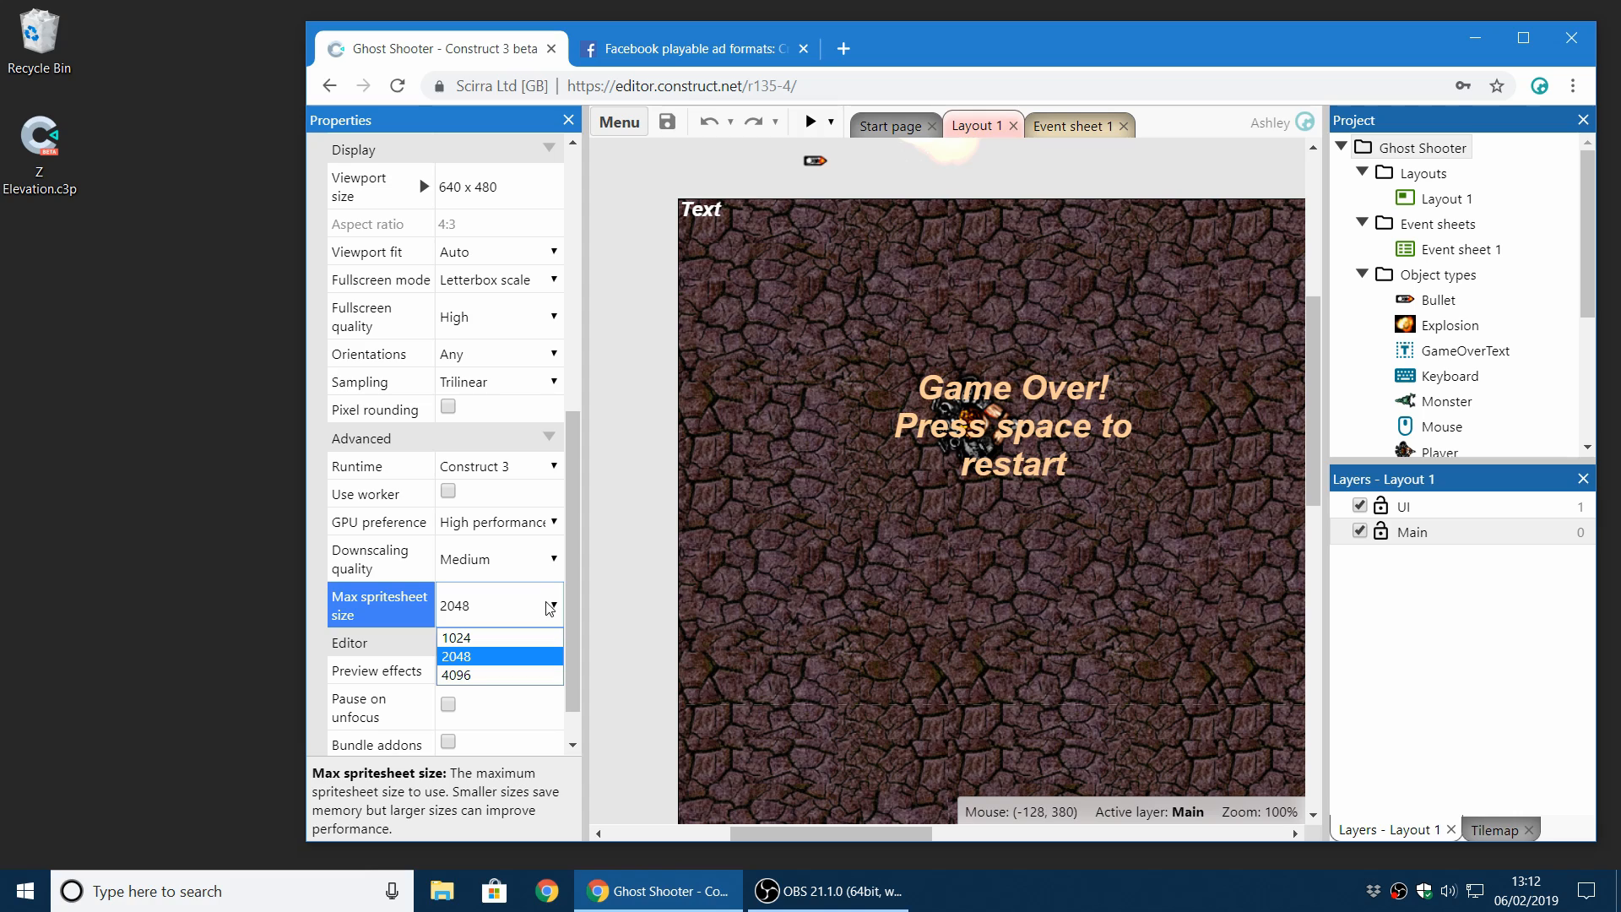
click(406, 613)
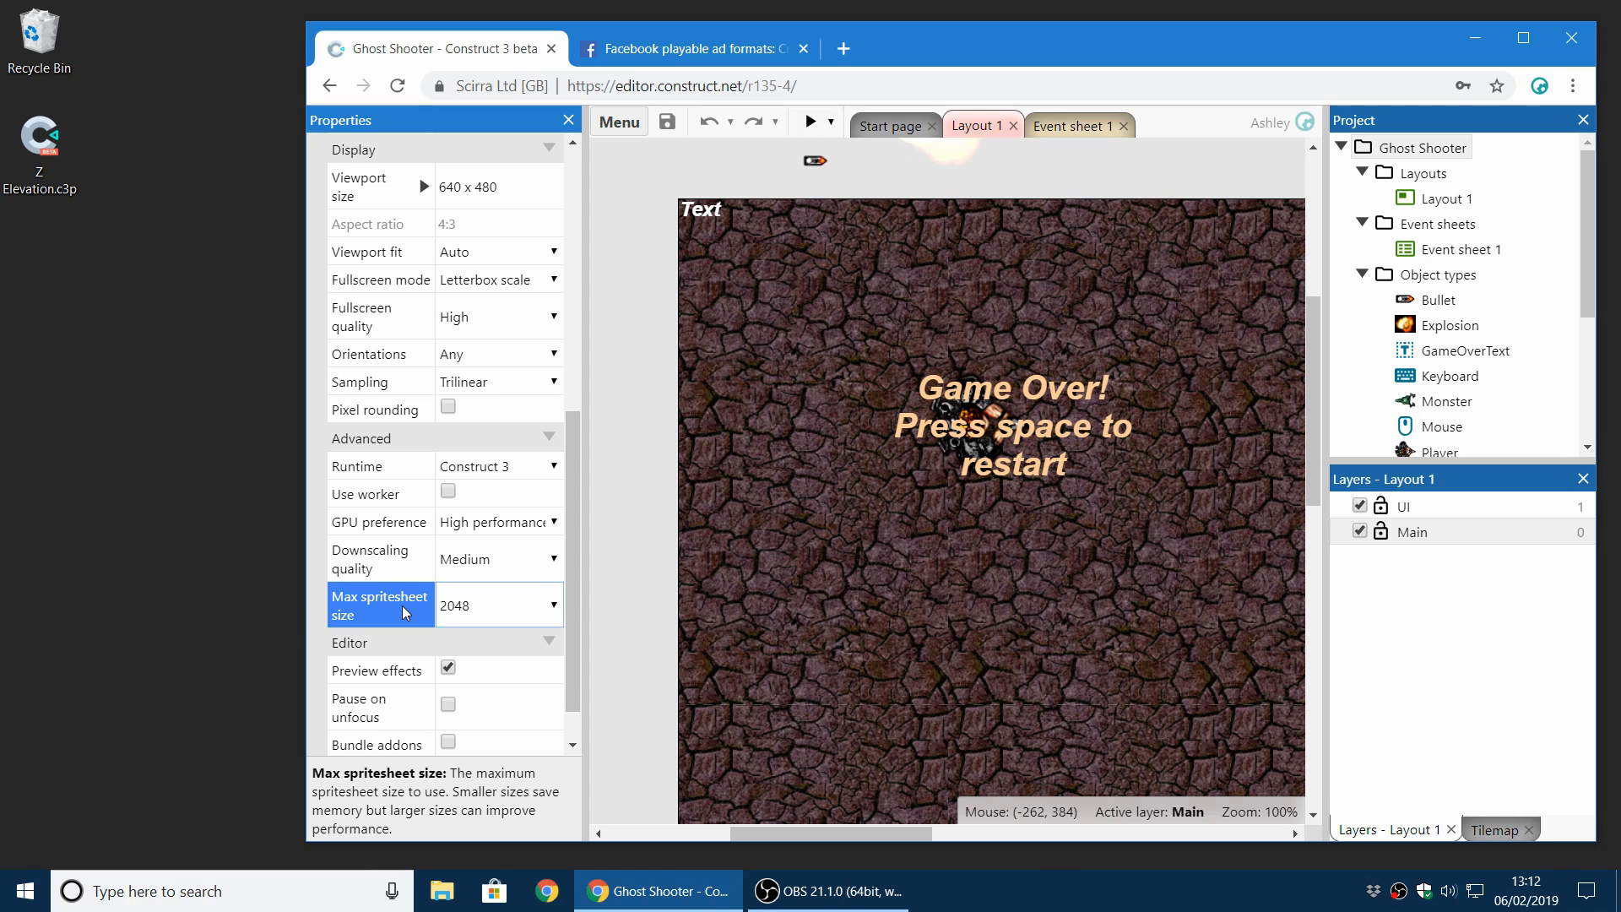